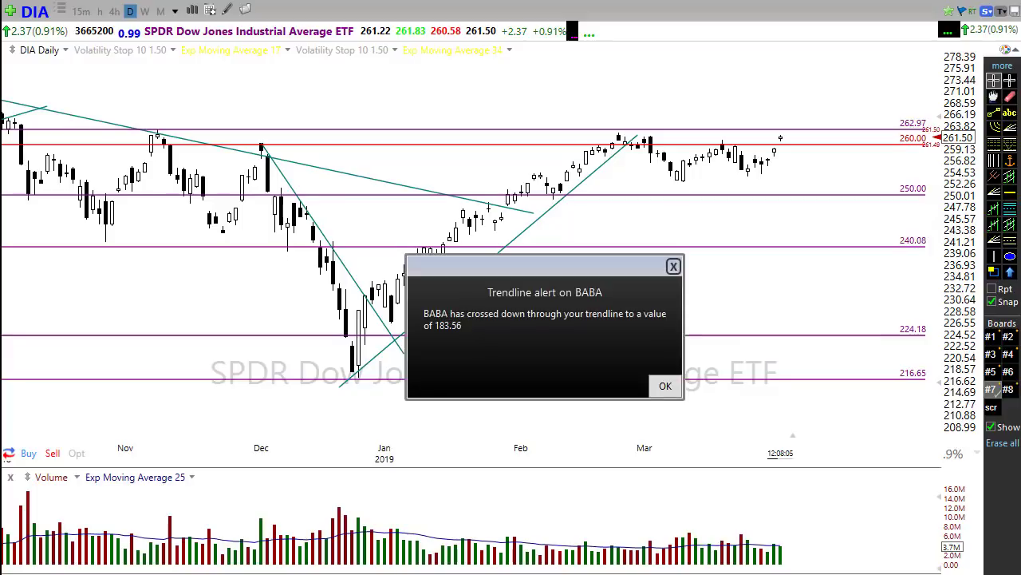
- Dismiss the BABA trendline alert and load the daily chart for JD
{"action": "left_click", "coordinate": [665, 386]}
{"action": "left_click", "coordinate": [665, 385]}
{"action": "type", "text": "jd"}
{"action": "key", "text": "Return"}
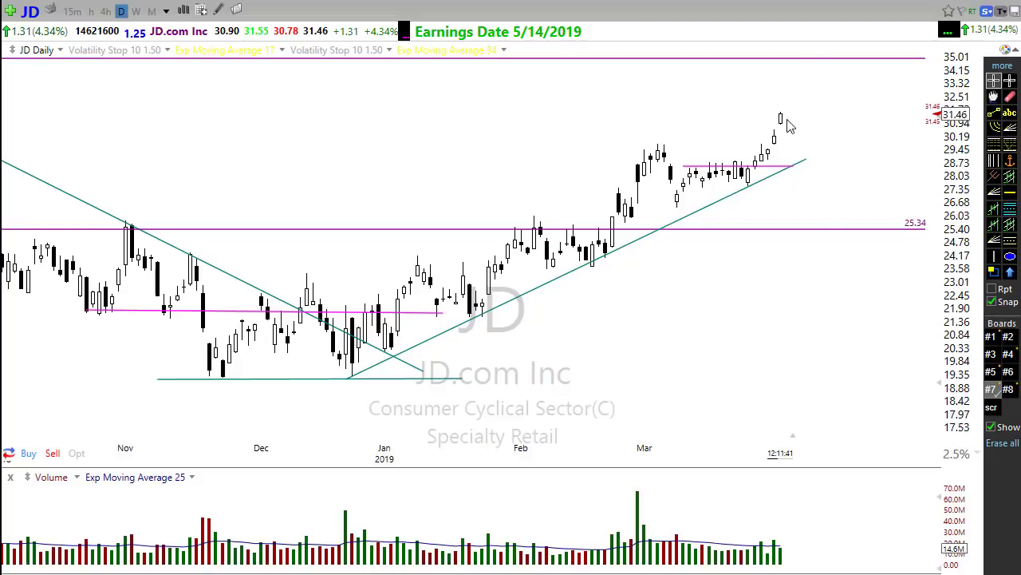
- Mark the 34.87 and 25.34 horizontal levels with red arrows and trace along the rising trendline
{"action": "scroll", "coordinate": [727, 380], "scroll_direction": "down", "scroll_amount": 2}
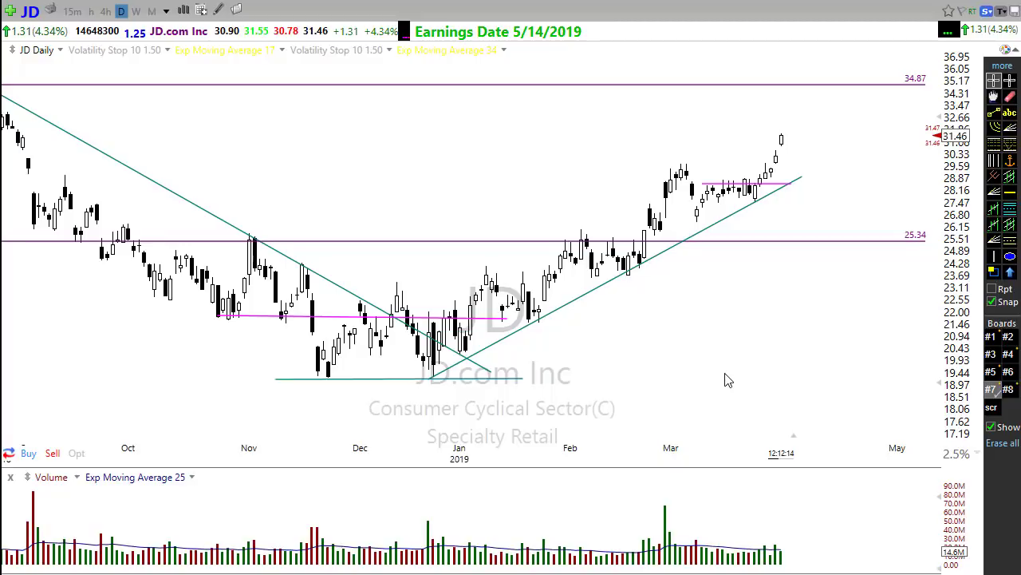
{"action": "scroll", "coordinate": [705, 406], "scroll_direction": "down", "scroll_amount": 2}
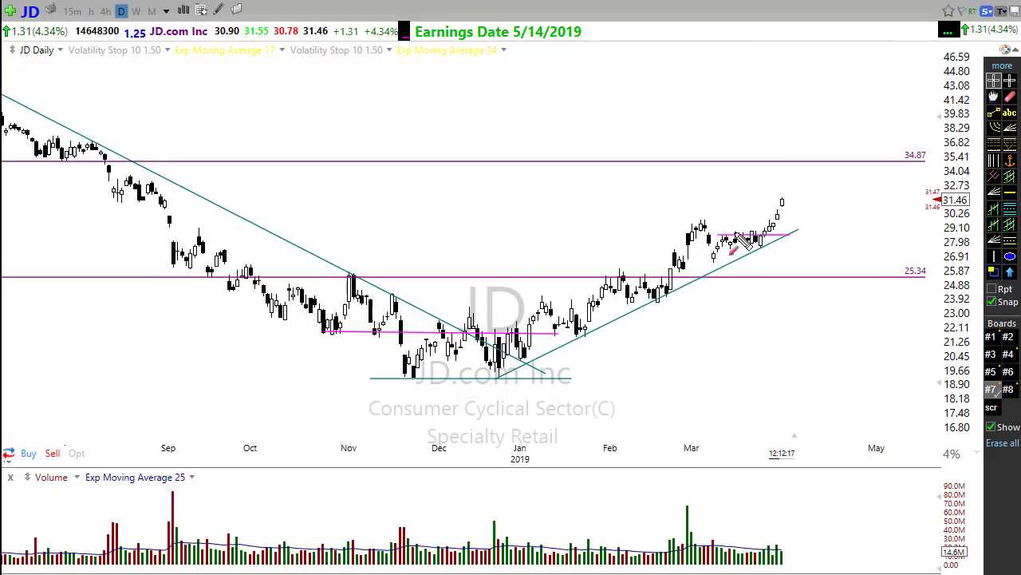
{"action": "left_click", "coordinate": [784, 157]}
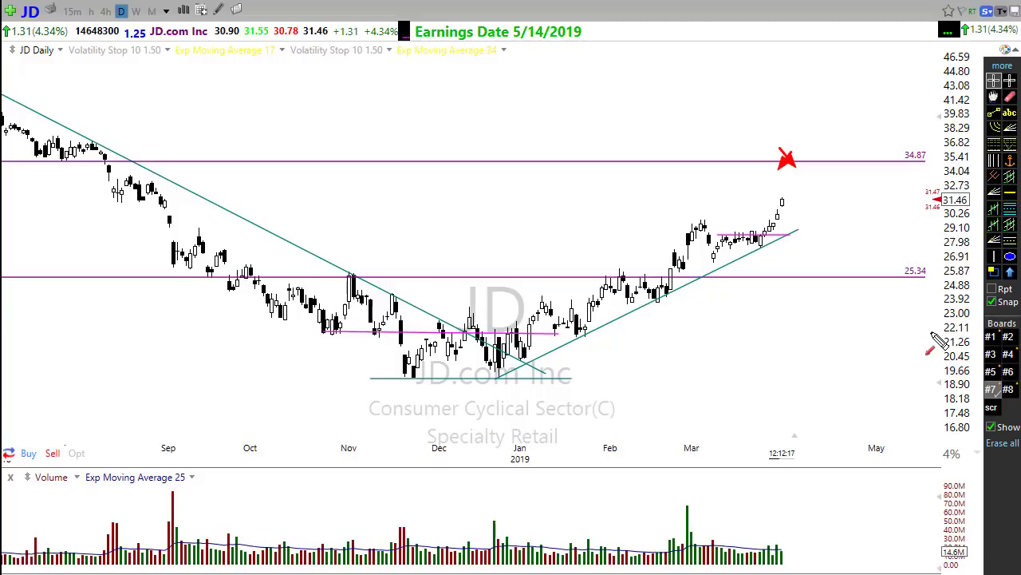
{"action": "left_click", "coordinate": [785, 292]}
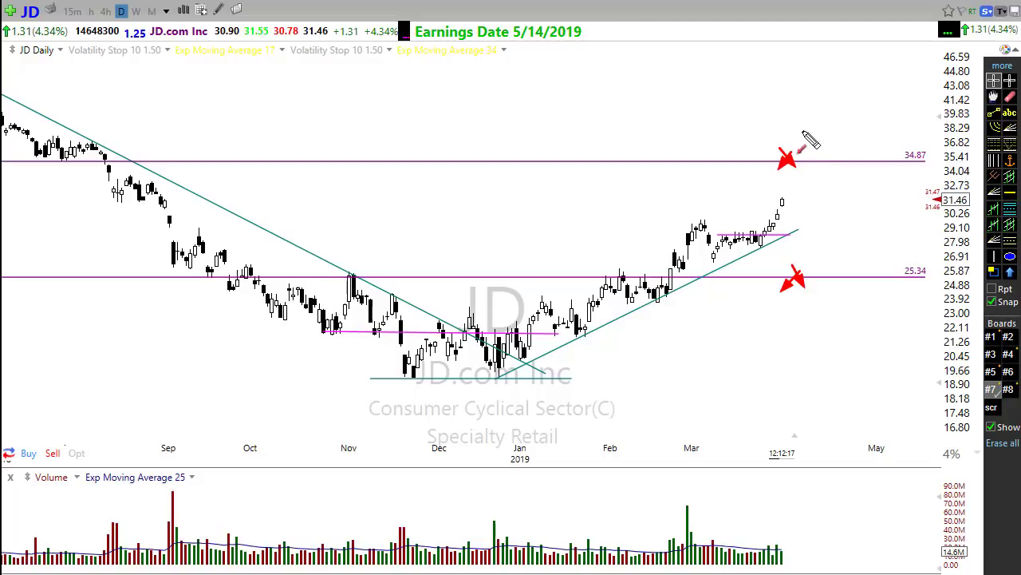
{"action": "mouse_move", "coordinate": [503, 381]}
{"action": "left_mouse_down"}
{"action": "mouse_move", "coordinate": [837, 217]}
{"action": "mouse_move", "coordinate": [880, 207]}
{"action": "mouse_move", "coordinate": [885, 190]}
{"action": "left_mouse_up"}
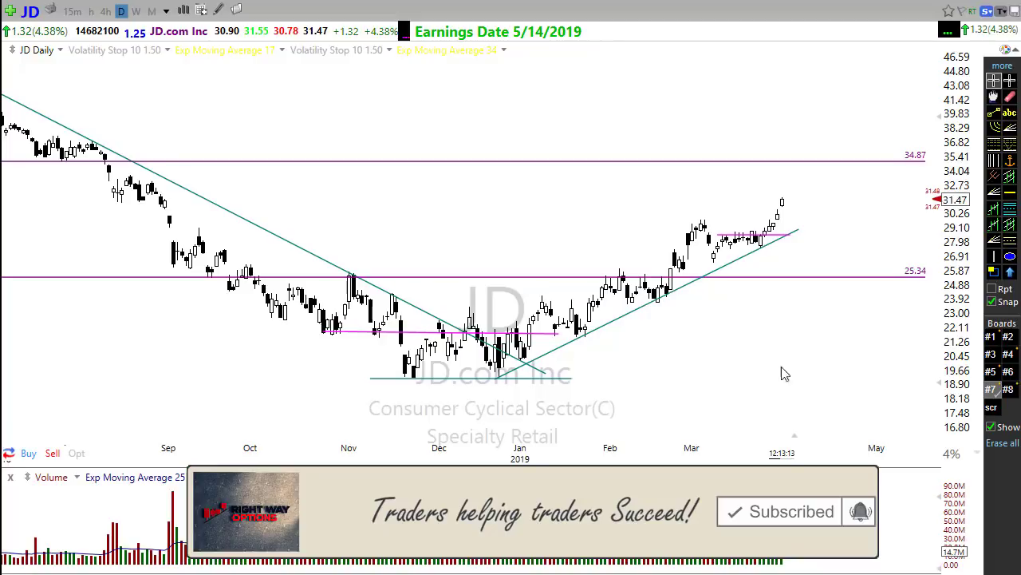
- Add a horizontal line at 31.41 to the JD daily chart, level with the latest candle
{"action": "scroll", "coordinate": [766, 379], "scroll_direction": "up", "scroll_amount": 5}
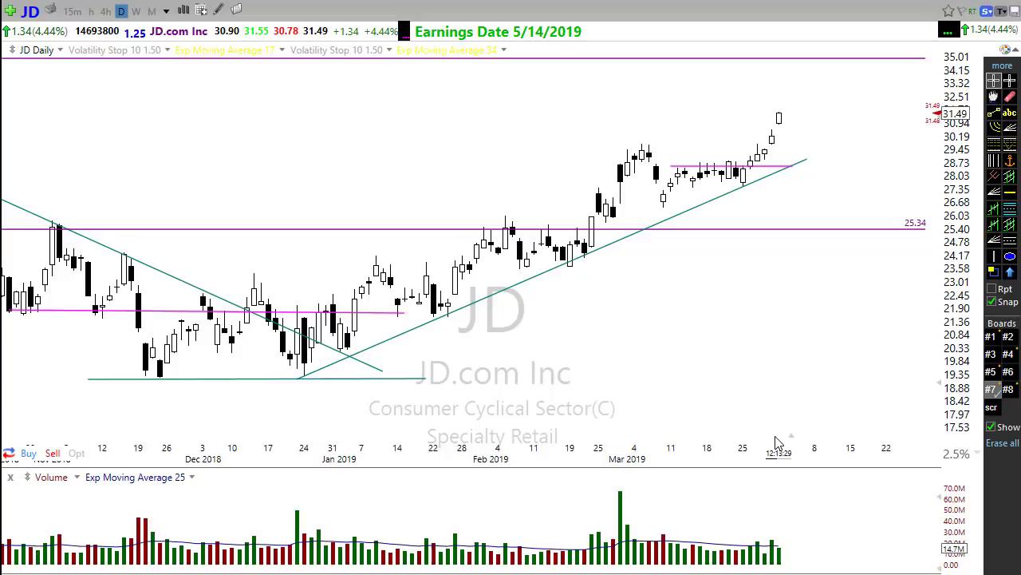
{"action": "scroll", "coordinate": [753, 353], "scroll_direction": "down", "scroll_amount": 3}
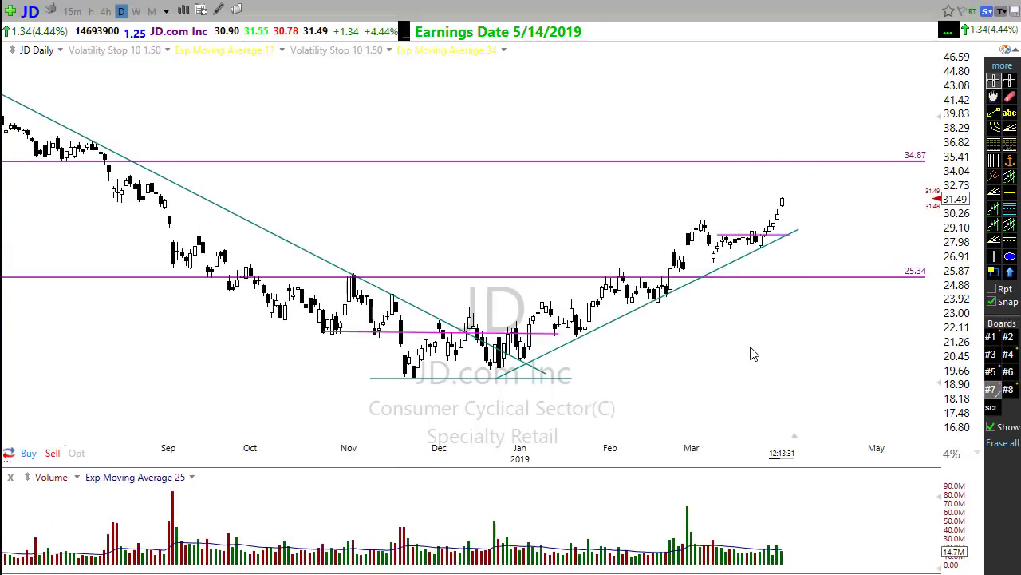
{"action": "left_click", "coordinate": [1009, 192]}
{"action": "left_click", "coordinate": [614, 199]}
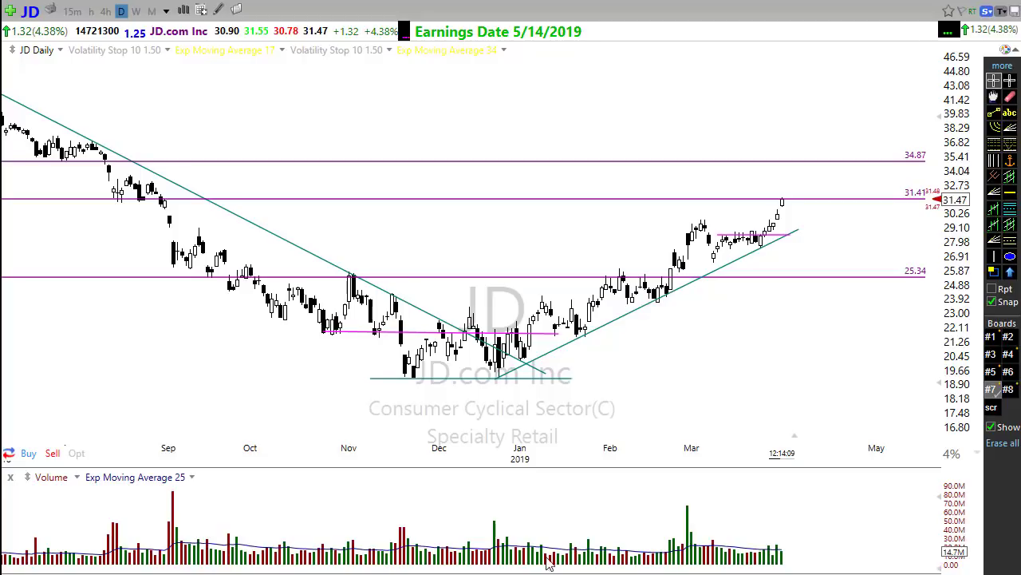
- Mark the low of the latest candle with red arrows, scribble in green beside it, and clear the annotations
{"action": "scroll", "coordinate": [730, 415], "scroll_direction": "up", "scroll_amount": 2}
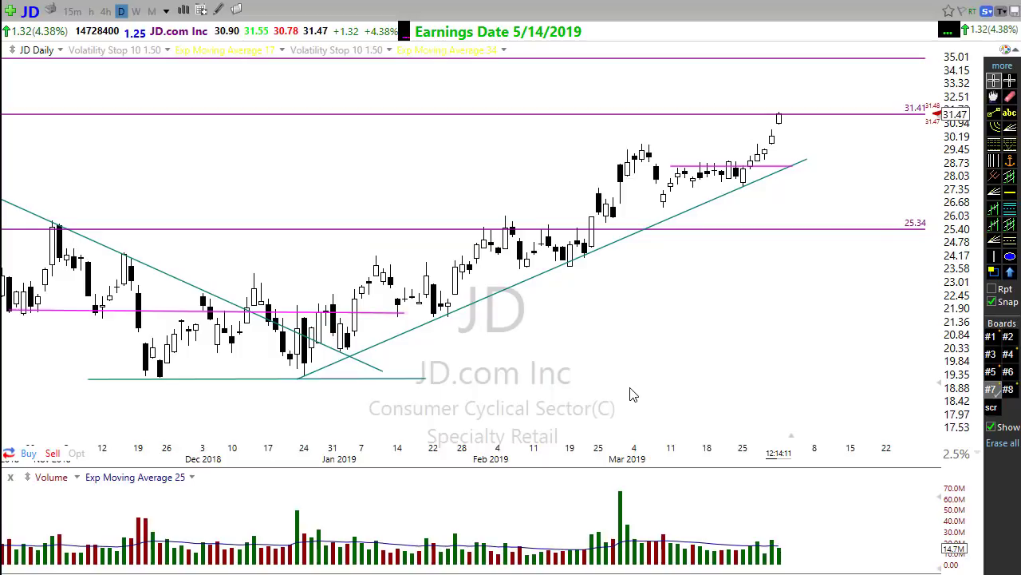
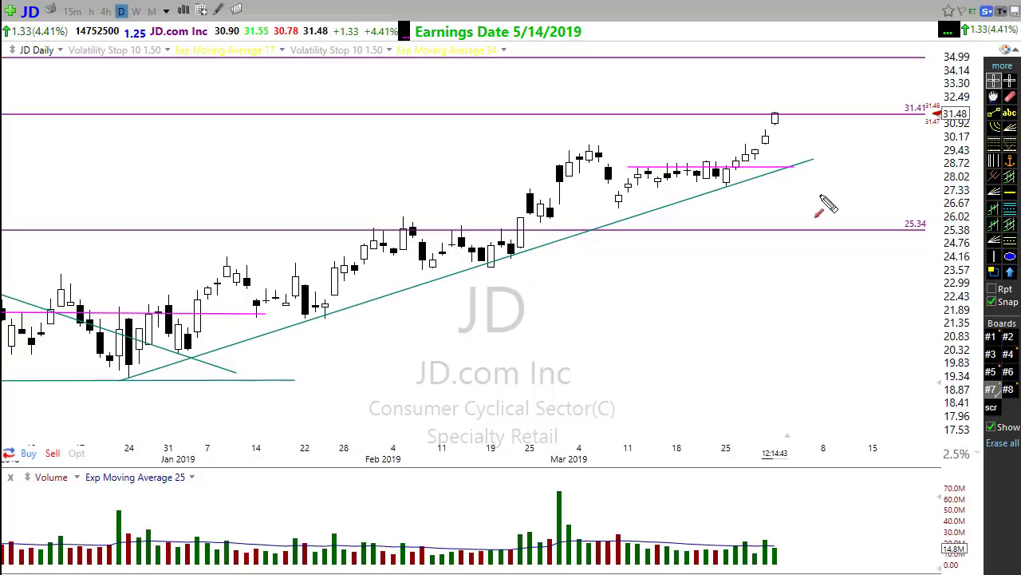
{"action": "left_click_drag", "start_coordinate": [764, 128], "coordinate": [849, 129]}
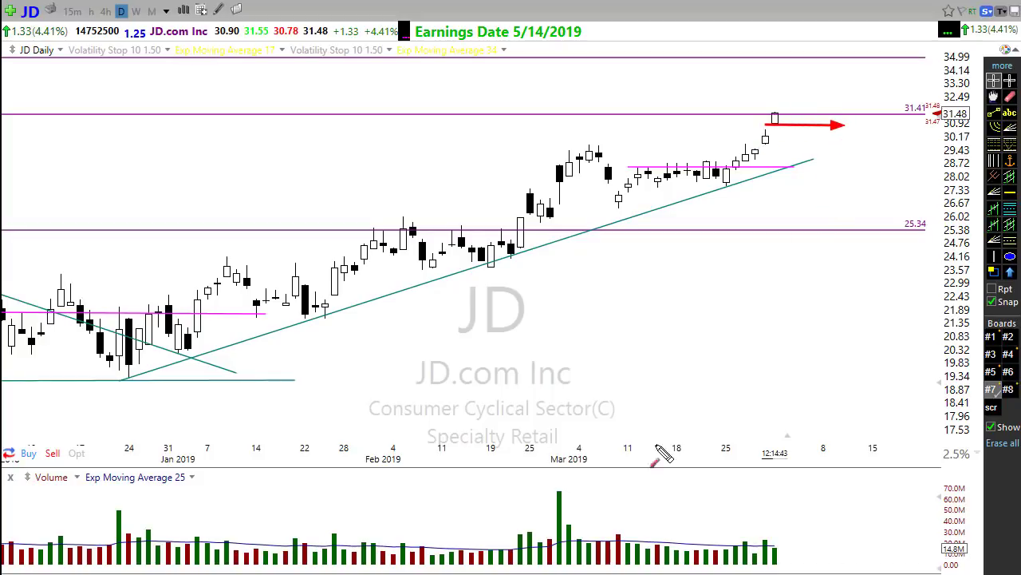
{"action": "left_click_drag", "start_coordinate": [786, 111], "coordinate": [795, 135]}
{"action": "mouse_move", "coordinate": [751, 109]}
{"action": "left_mouse_down"}
{"action": "mouse_move", "coordinate": [740, 114]}
{"action": "mouse_move", "coordinate": [756, 131]}
{"action": "mouse_move", "coordinate": [762, 118]}
{"action": "mouse_move", "coordinate": [752, 124]}
{"action": "mouse_move", "coordinate": [779, 114]}
{"action": "mouse_move", "coordinate": [771, 123]}
{"action": "left_mouse_up"}
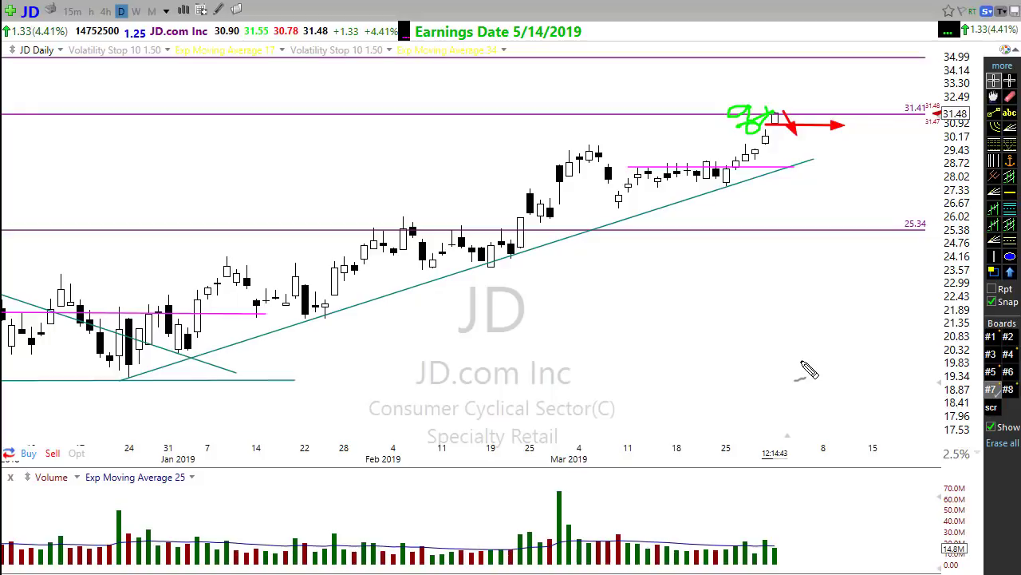
{"action": "key", "text": "Escape"}
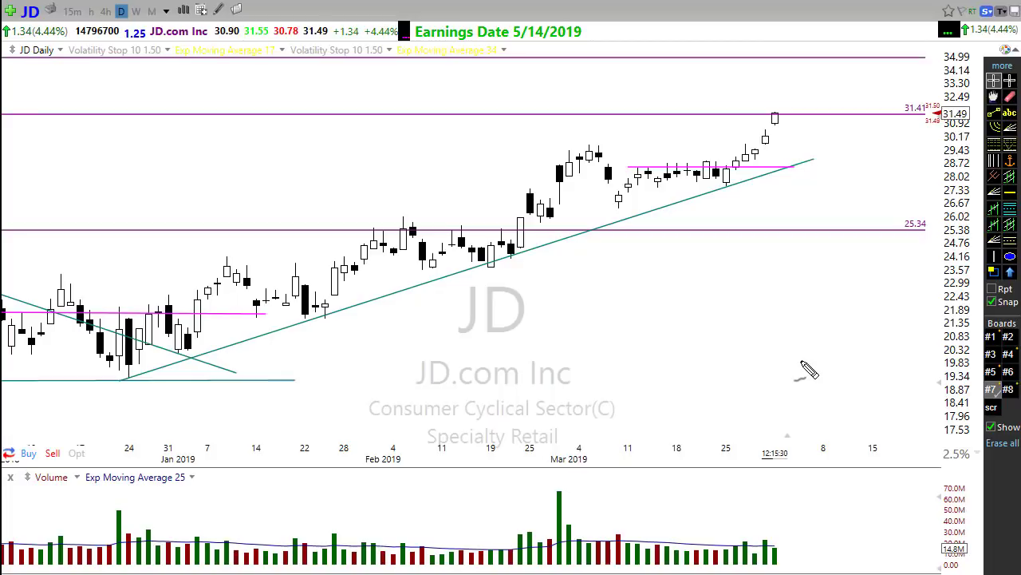
- Examine how the 31.41 line relates to the August price action, the latest candle and the March consolidation
{"action": "scroll", "coordinate": [757, 312], "scroll_direction": "down", "scroll_amount": 3}
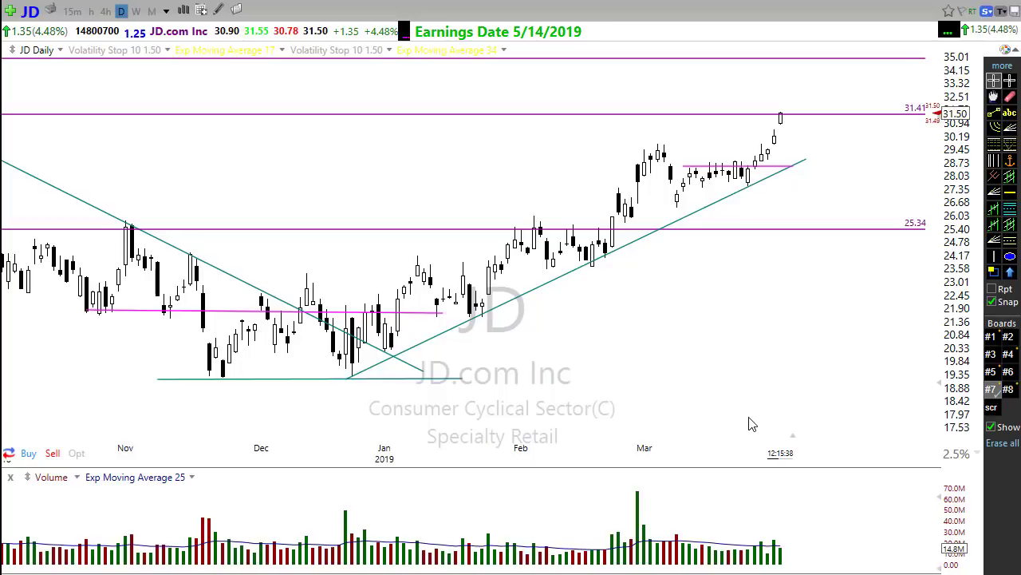
{"action": "scroll", "coordinate": [750, 423], "scroll_direction": "down", "scroll_amount": 4}
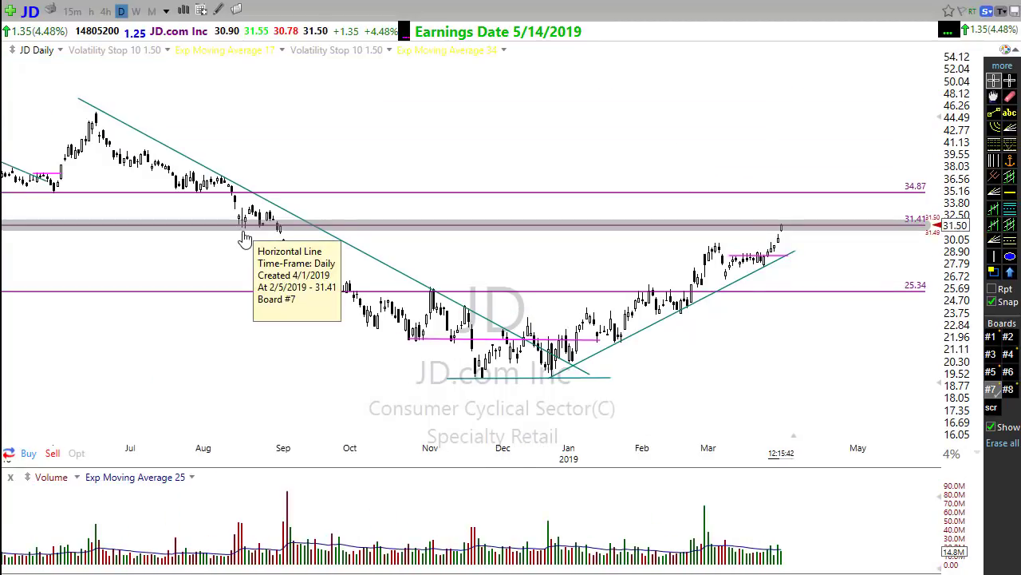
{"action": "scroll", "coordinate": [702, 351], "scroll_direction": "up", "scroll_amount": 2}
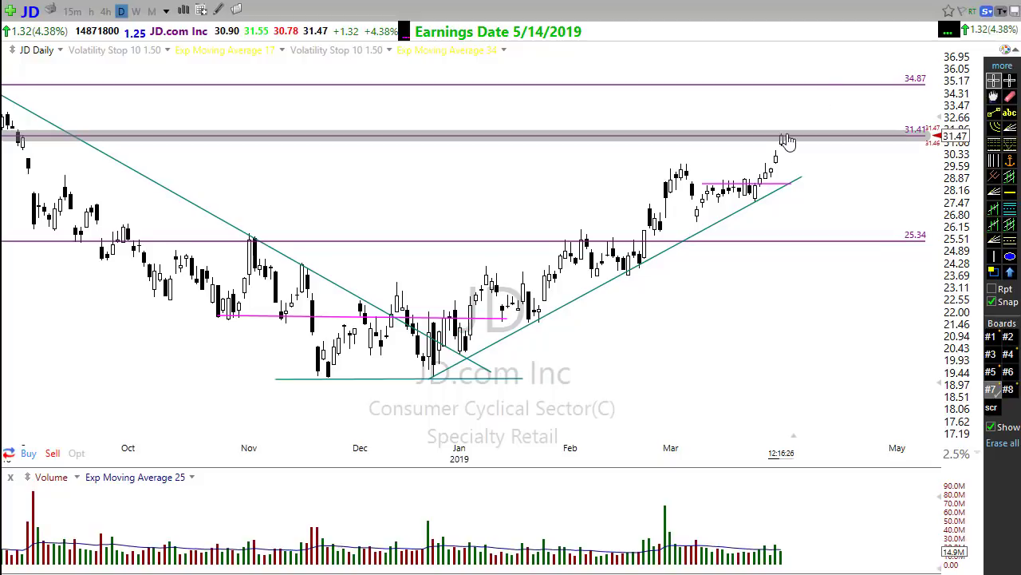
{"action": "scroll", "coordinate": [828, 401], "scroll_direction": "down", "scroll_amount": 2}
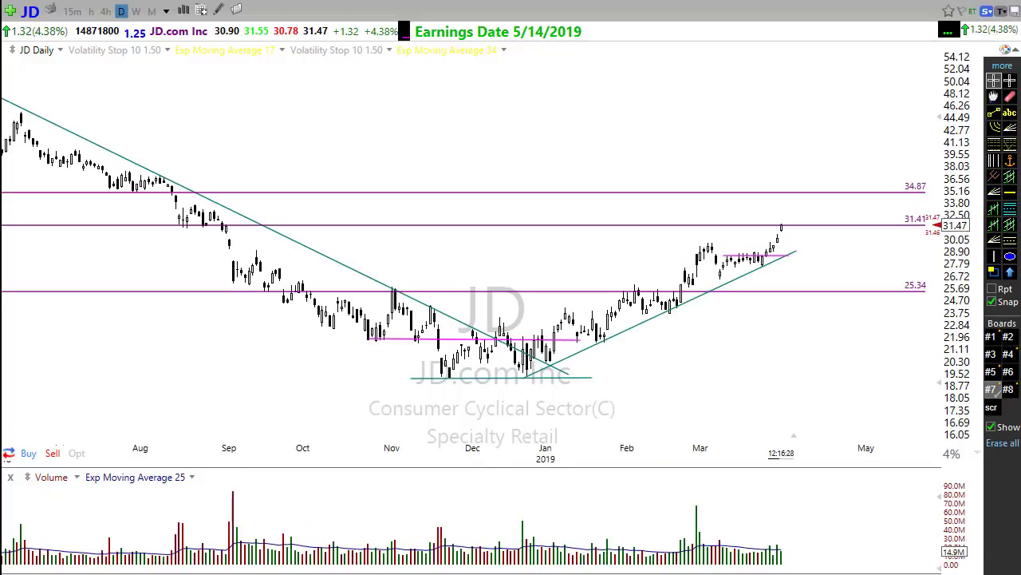
{"action": "left_click_drag", "start_coordinate": [756, 210], "coordinate": [751, 233]}
{"action": "left_click_drag", "start_coordinate": [773, 284], "coordinate": [770, 266]}
{"action": "scroll", "coordinate": [685, 423], "scroll_direction": "up", "scroll_amount": 2}
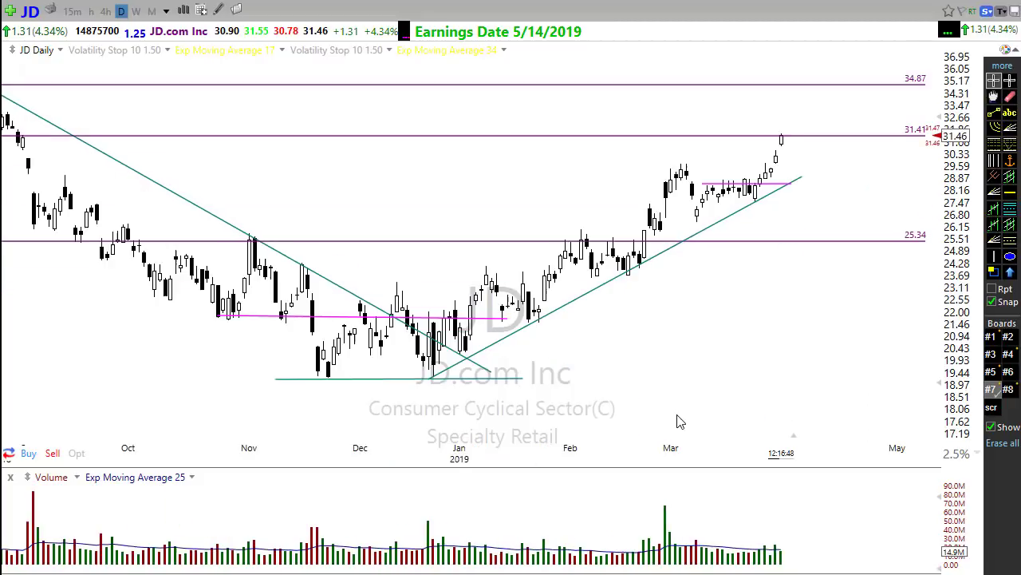
- Handwrite $140 in green below the March candles with an arrow pointing at it, and clear the annotations
{"action": "scroll", "coordinate": [678, 414], "scroll_direction": "down", "scroll_amount": 2}
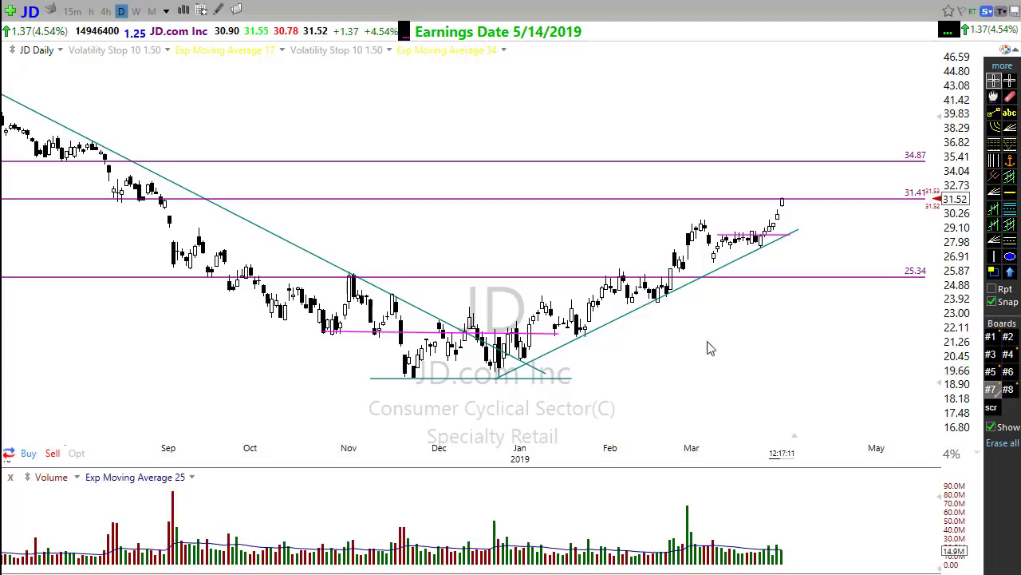
{"action": "left_click_drag", "start_coordinate": [727, 305], "coordinate": [709, 346]}
{"action": "left_click_drag", "start_coordinate": [766, 292], "coordinate": [739, 348]}
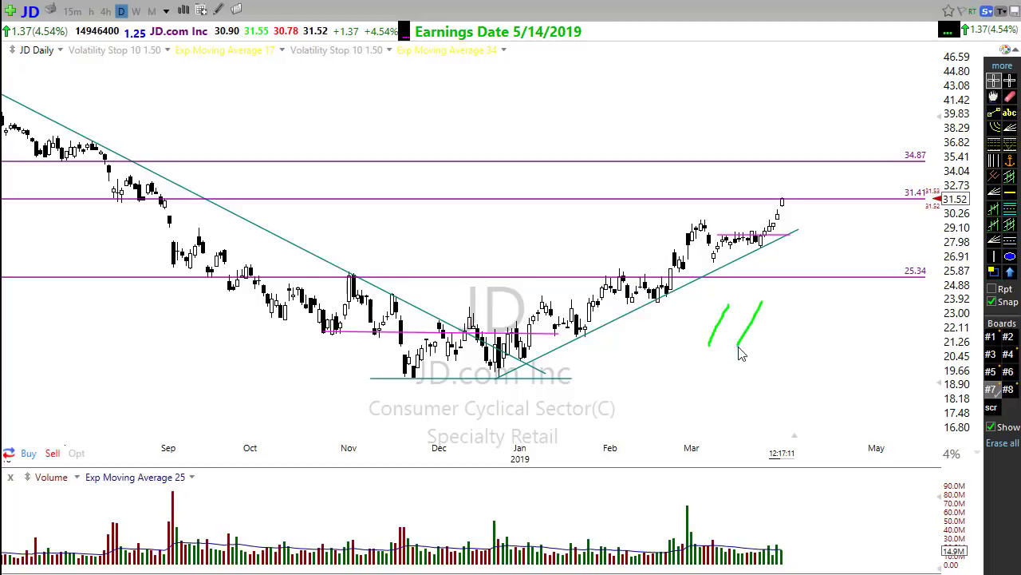
{"action": "mouse_move", "coordinate": [747, 309]}
{"action": "left_mouse_down"}
{"action": "mouse_move", "coordinate": [784, 335]}
{"action": "mouse_move", "coordinate": [775, 318]}
{"action": "left_mouse_up"}
{"action": "mouse_move", "coordinate": [707, 292]}
{"action": "left_mouse_down"}
{"action": "mouse_move", "coordinate": [680, 333]}
{"action": "mouse_move", "coordinate": [702, 294]}
{"action": "left_mouse_up"}
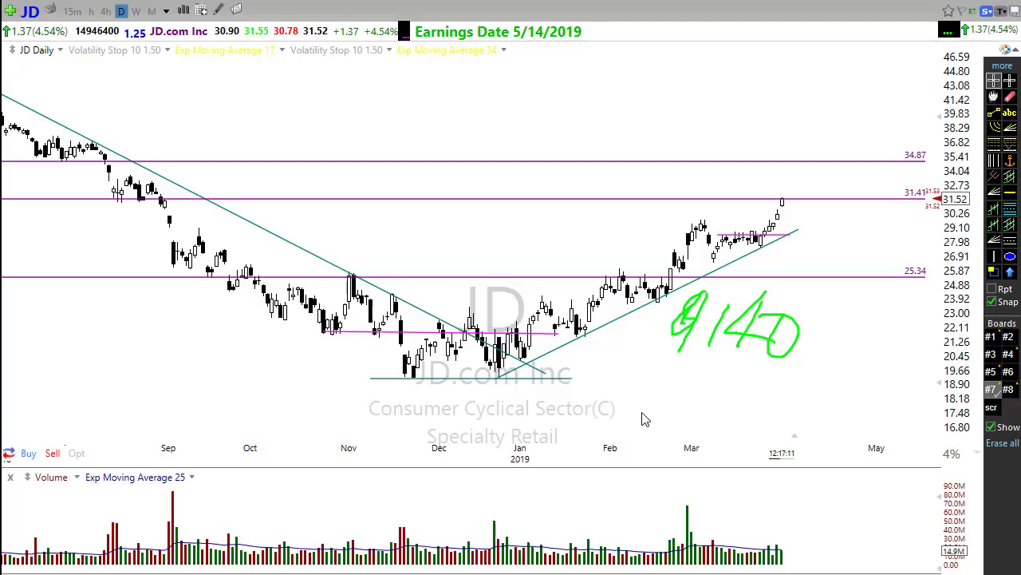
{"action": "mouse_move", "coordinate": [856, 436]}
{"action": "left_mouse_down"}
{"action": "mouse_move", "coordinate": [799, 369]}
{"action": "mouse_move", "coordinate": [830, 392]}
{"action": "left_mouse_up"}
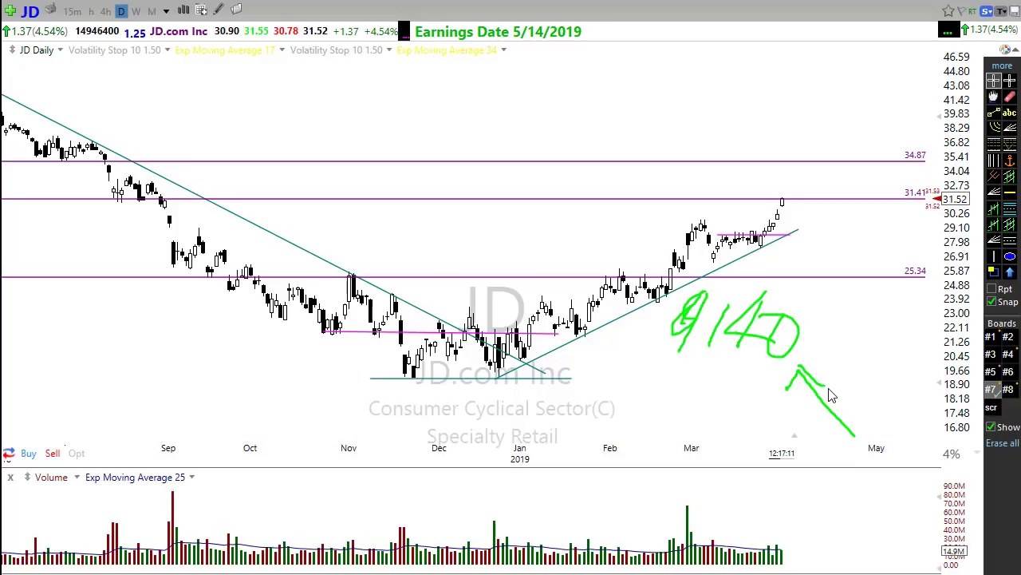
{"action": "key", "text": "Escape"}
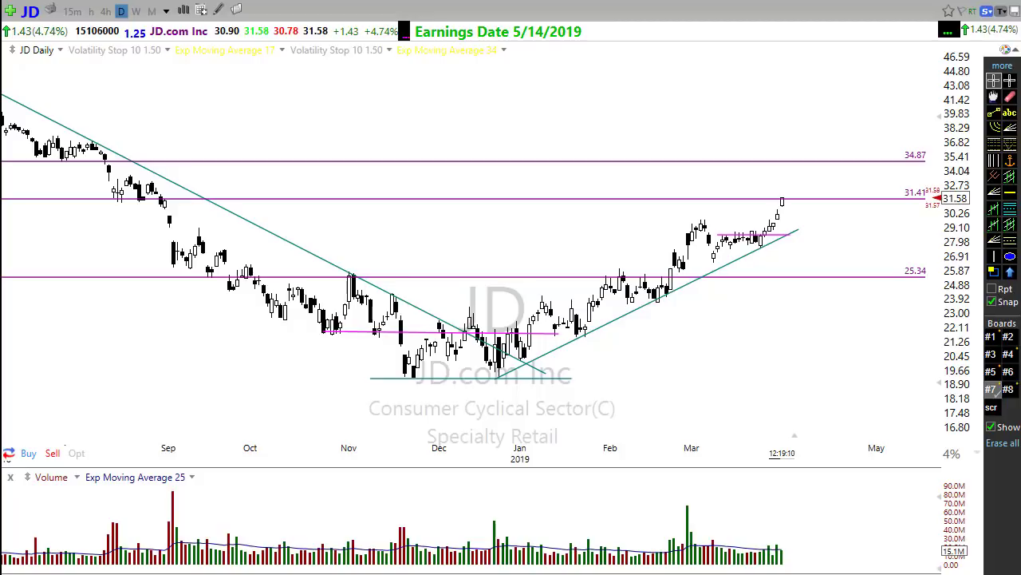
- Handwrite the figures 20,000 and 4,000 in green, one below the other, in the empty area above the price lines
{"action": "scroll", "coordinate": [675, 370], "scroll_direction": "up", "scroll_amount": 2}
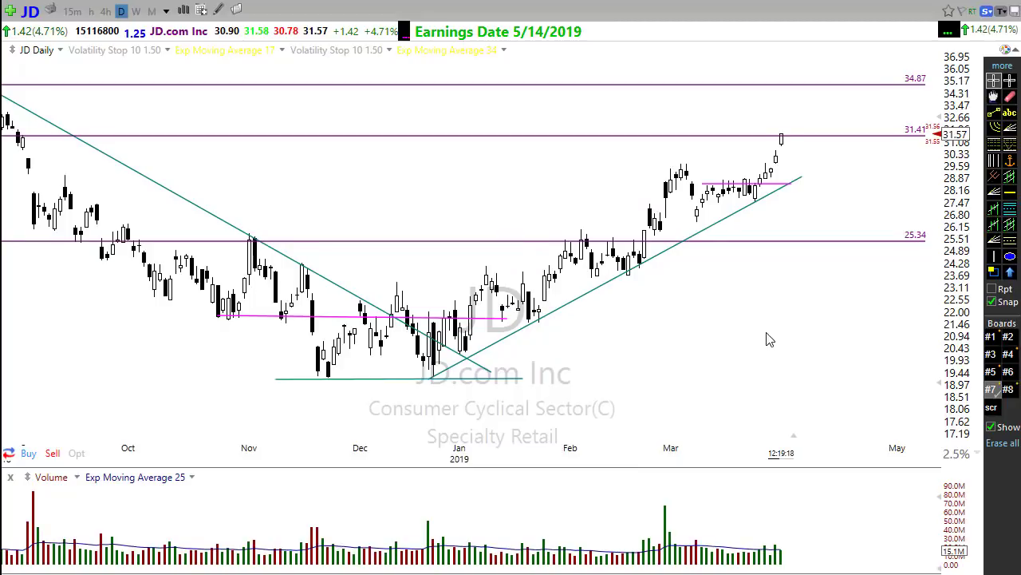
{"action": "scroll", "coordinate": [702, 410], "scroll_direction": "down", "scroll_amount": 2}
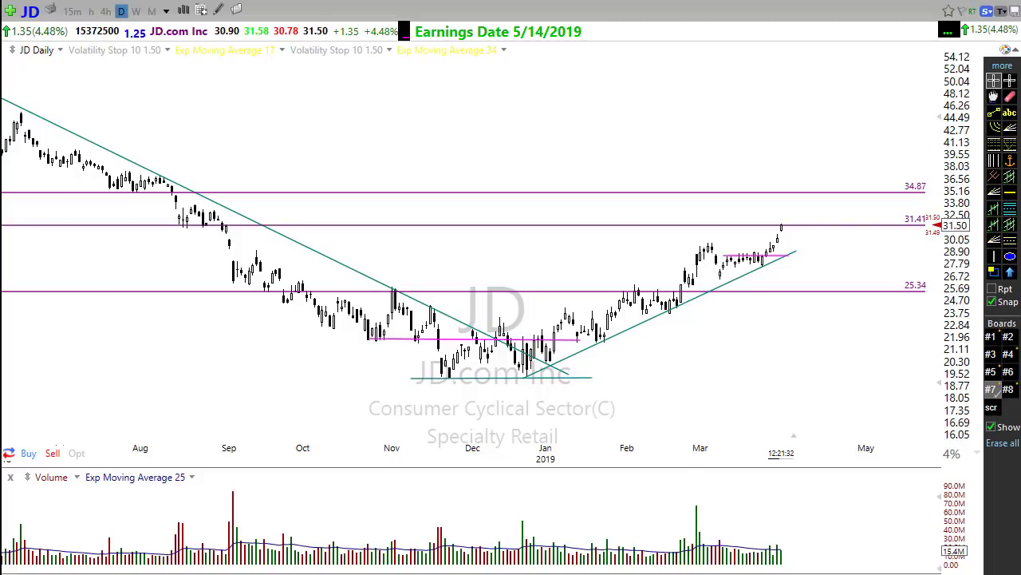
{"action": "mouse_move", "coordinate": [418, 93]}
{"action": "left_mouse_down"}
{"action": "mouse_move", "coordinate": [414, 121]}
{"action": "mouse_move", "coordinate": [443, 115]}
{"action": "left_mouse_up"}
{"action": "left_click_drag", "start_coordinate": [478, 78], "coordinate": [474, 80]}
{"action": "left_click_drag", "start_coordinate": [490, 114], "coordinate": [484, 136]}
{"action": "left_click_drag", "start_coordinate": [520, 87], "coordinate": [588, 101]}
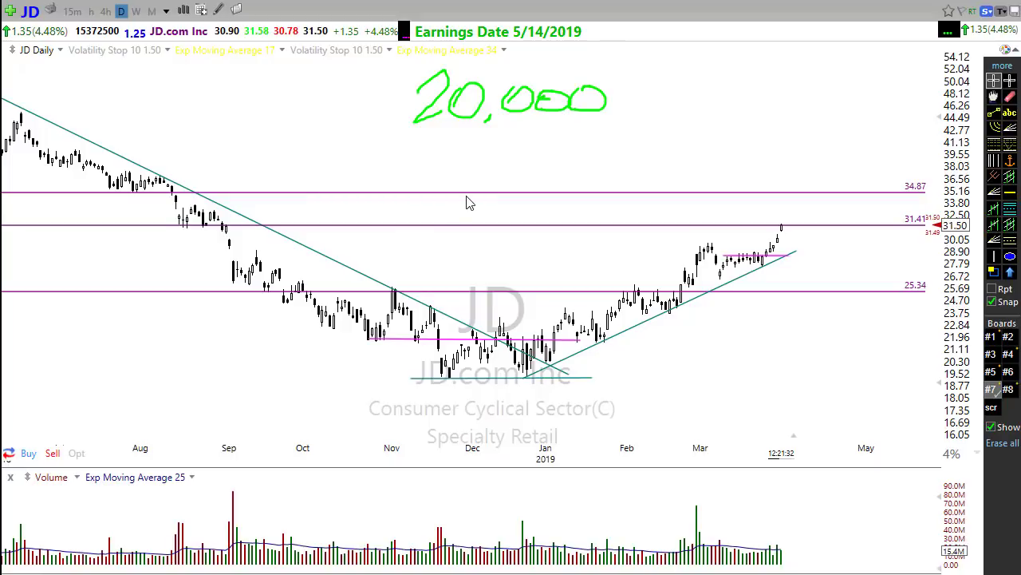
{"action": "mouse_move", "coordinate": [467, 135]}
{"action": "left_mouse_down"}
{"action": "mouse_move", "coordinate": [458, 161]}
{"action": "mouse_move", "coordinate": [500, 133]}
{"action": "mouse_move", "coordinate": [533, 139]}
{"action": "mouse_move", "coordinate": [559, 160]}
{"action": "mouse_move", "coordinate": [589, 127]}
{"action": "left_mouse_up"}
{"action": "left_click_drag", "start_coordinate": [475, 155], "coordinate": [478, 157]}
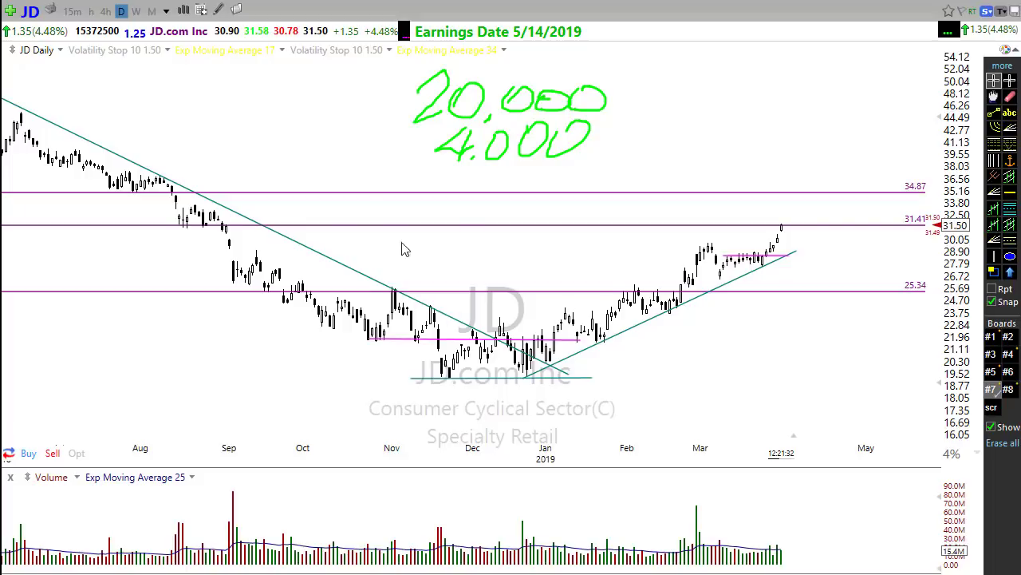
- Handwrite 333 with the note "mo" below the 4,000 figure and draw a green arrow pointing at it
{"action": "mouse_move", "coordinate": [494, 175]}
{"action": "left_mouse_down"}
{"action": "mouse_move", "coordinate": [516, 205]}
{"action": "mouse_move", "coordinate": [495, 211]}
{"action": "left_mouse_up"}
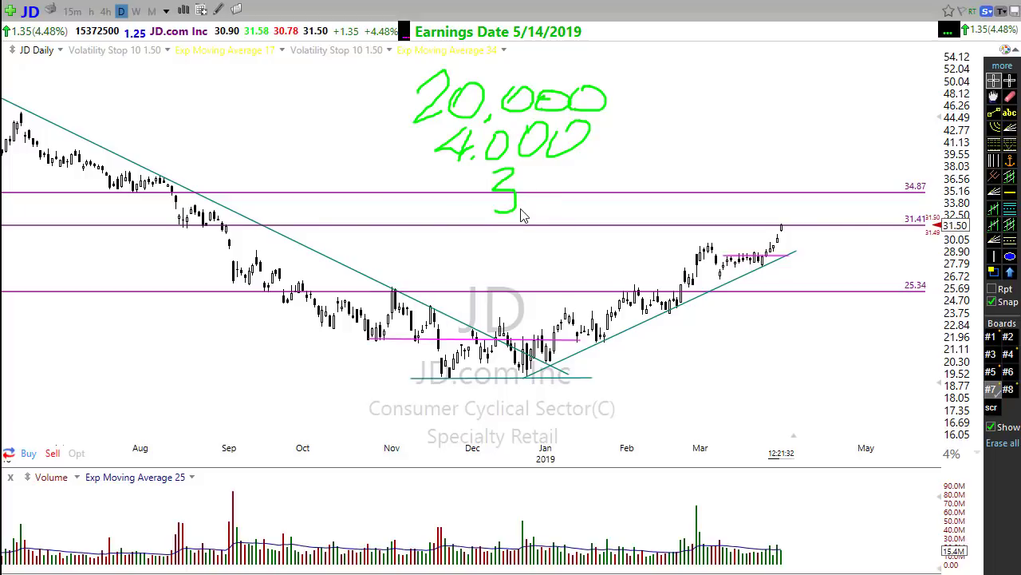
{"action": "left_click_drag", "start_coordinate": [522, 175], "coordinate": [530, 212]}
{"action": "left_click_drag", "start_coordinate": [564, 176], "coordinate": [567, 213]}
{"action": "left_click", "coordinate": [598, 200]}
{"action": "left_click_drag", "start_coordinate": [623, 182], "coordinate": [661, 183]}
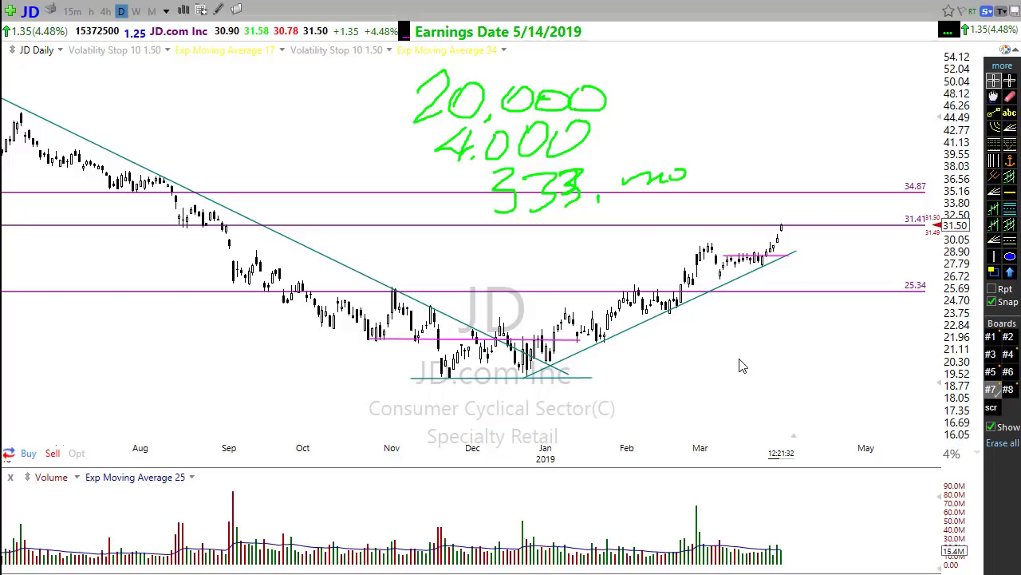
{"action": "mouse_move", "coordinate": [401, 231]}
{"action": "left_mouse_down"}
{"action": "mouse_move", "coordinate": [483, 204]}
{"action": "mouse_move", "coordinate": [456, 199]}
{"action": "mouse_move", "coordinate": [462, 214]}
{"action": "left_mouse_up"}
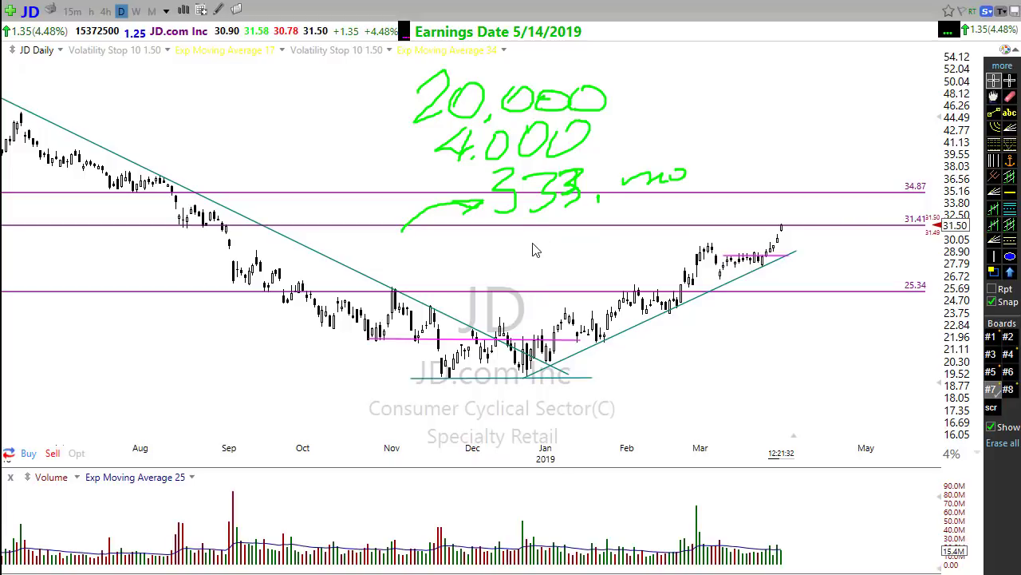
- Handwrite 84 with the note WEEK below the monthly figure and point a red arrow at the latest candle
{"action": "mouse_move", "coordinate": [565, 226]}
{"action": "left_mouse_down"}
{"action": "mouse_move", "coordinate": [546, 228]}
{"action": "mouse_move", "coordinate": [609, 254]}
{"action": "mouse_move", "coordinate": [620, 240]}
{"action": "mouse_move", "coordinate": [674, 233]}
{"action": "mouse_move", "coordinate": [685, 200]}
{"action": "mouse_move", "coordinate": [715, 206]}
{"action": "mouse_move", "coordinate": [709, 220]}
{"action": "mouse_move", "coordinate": [729, 217]}
{"action": "left_mouse_up"}
{"action": "left_click_drag", "start_coordinate": [746, 178], "coordinate": [768, 202]}
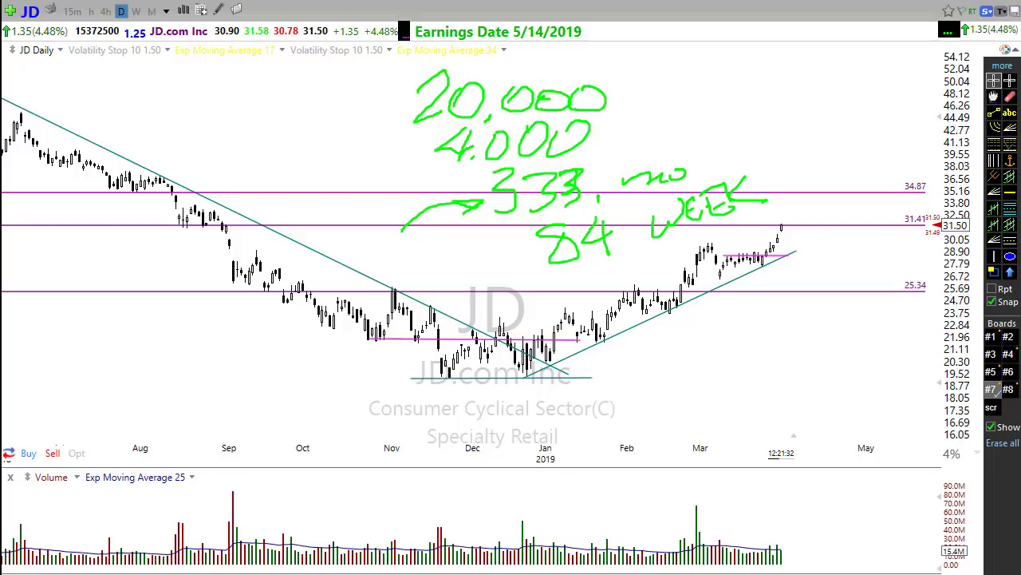
{"action": "left_click_drag", "start_coordinate": [807, 204], "coordinate": [793, 224]}
- Draw a red arrow from the 20,000 figure to a circled, handwritten GOAL label
{"action": "left_click_drag", "start_coordinate": [616, 101], "coordinate": [684, 102]}
{"action": "mouse_move", "coordinate": [746, 84]}
{"action": "left_mouse_down"}
{"action": "mouse_move", "coordinate": [691, 110]}
{"action": "mouse_move", "coordinate": [746, 100]}
{"action": "mouse_move", "coordinate": [726, 120]}
{"action": "mouse_move", "coordinate": [794, 105]}
{"action": "left_mouse_up"}
{"action": "left_click_drag", "start_coordinate": [703, 126], "coordinate": [787, 120]}
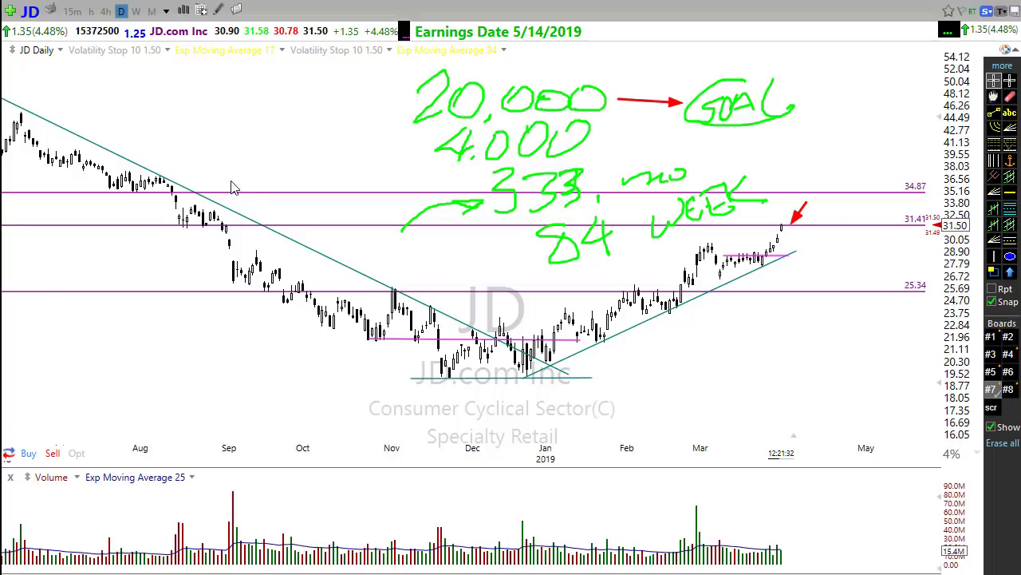
- Handwrite a further note in the open chart area beside the goal figures
{"action": "left_click_drag", "start_coordinate": [248, 156], "coordinate": [244, 184]}
{"action": "mouse_move", "coordinate": [265, 160]}
{"action": "left_mouse_down"}
{"action": "mouse_move", "coordinate": [276, 169]}
{"action": "mouse_move", "coordinate": [263, 163]}
{"action": "left_mouse_up"}
{"action": "mouse_move", "coordinate": [302, 157]}
{"action": "left_mouse_down"}
{"action": "mouse_move", "coordinate": [292, 177]}
{"action": "mouse_move", "coordinate": [310, 164]}
{"action": "mouse_move", "coordinate": [343, 169]}
{"action": "mouse_move", "coordinate": [368, 190]}
{"action": "left_mouse_up"}
{"action": "mouse_move", "coordinate": [398, 155]}
{"action": "left_mouse_down"}
{"action": "mouse_move", "coordinate": [377, 185]}
{"action": "mouse_move", "coordinate": [399, 180]}
{"action": "mouse_move", "coordinate": [407, 158]}
{"action": "left_mouse_up"}
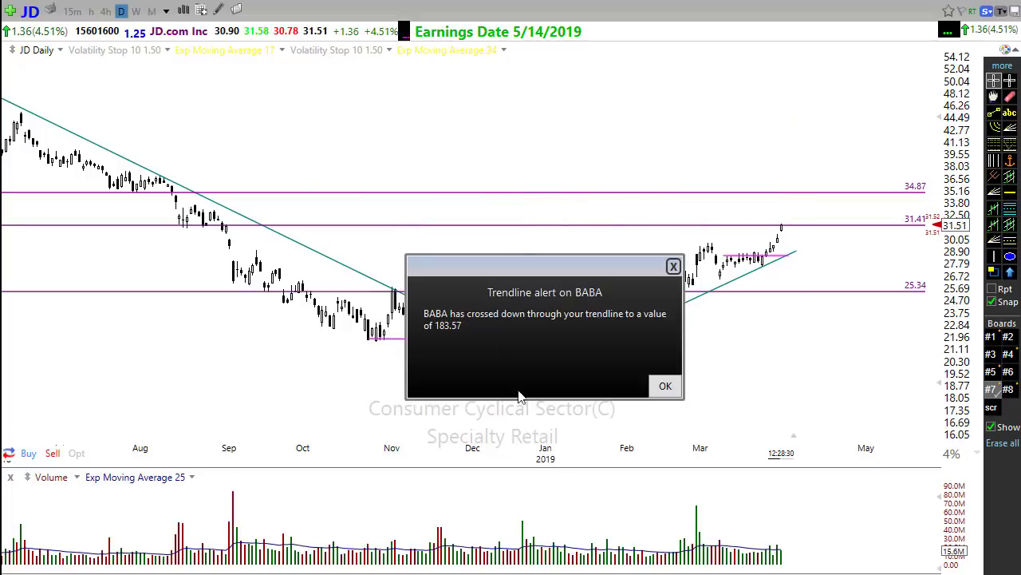
- Dismiss the new BABA trendline alert covering the JD chart
{"action": "left_click", "coordinate": [666, 391]}
{"action": "left_click", "coordinate": [664, 387]}
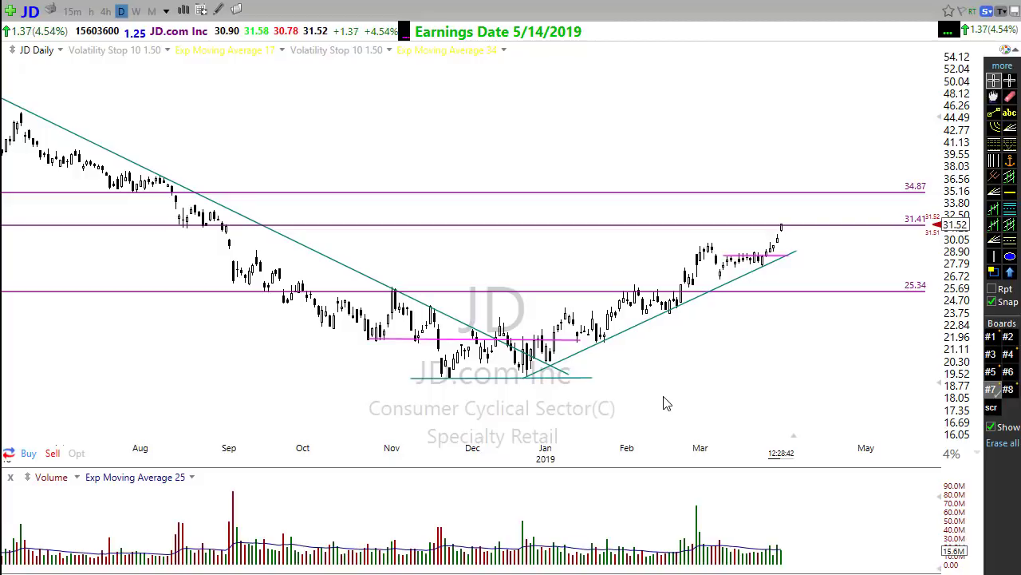
- Handwrite 140 in green in the open area below the rising trendline and draw a curved arrow leading down from it
{"action": "scroll", "coordinate": [556, 380], "scroll_direction": "up", "scroll_amount": 2}
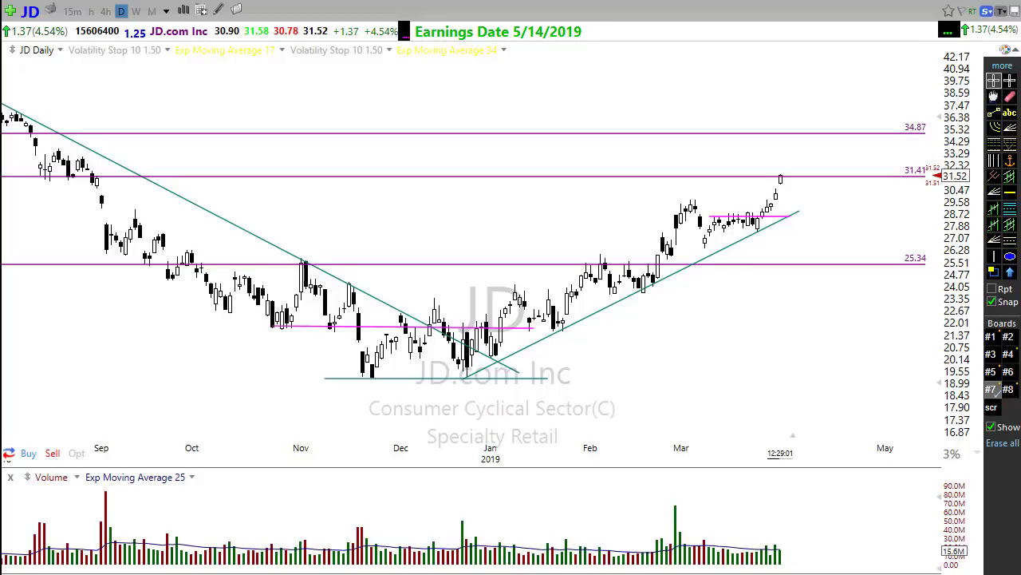
{"action": "mouse_move", "coordinate": [660, 335]}
{"action": "left_mouse_down"}
{"action": "mouse_move", "coordinate": [646, 390]}
{"action": "mouse_move", "coordinate": [697, 363]}
{"action": "mouse_move", "coordinate": [704, 372]}
{"action": "left_mouse_up"}
{"action": "left_click_drag", "start_coordinate": [723, 337], "coordinate": [715, 336]}
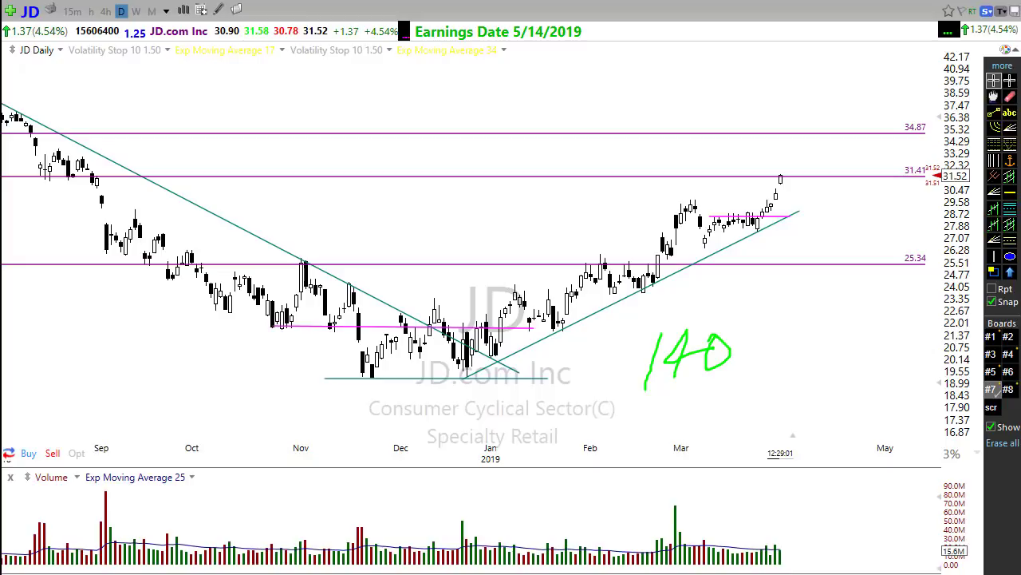
{"action": "mouse_move", "coordinate": [643, 363]}
{"action": "left_mouse_down"}
{"action": "mouse_move", "coordinate": [629, 441]}
{"action": "mouse_move", "coordinate": [612, 433]}
{"action": "mouse_move", "coordinate": [639, 435]}
{"action": "mouse_move", "coordinate": [641, 452]}
{"action": "left_mouse_up"}
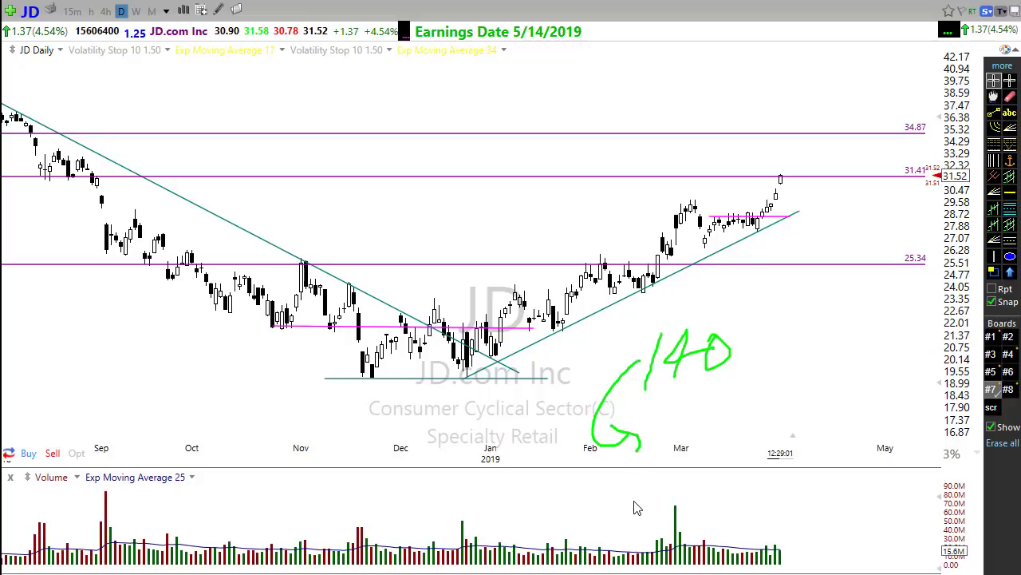
- Handwrite an underlined $1400 below the 140, point a green arrow at the 140, and clear the markup
{"action": "left_click_drag", "start_coordinate": [711, 391], "coordinate": [701, 448]}
{"action": "mouse_move", "coordinate": [745, 387]}
{"action": "left_mouse_down"}
{"action": "mouse_move", "coordinate": [739, 439]}
{"action": "mouse_move", "coordinate": [751, 420]}
{"action": "mouse_move", "coordinate": [756, 451]}
{"action": "left_mouse_up"}
{"action": "mouse_move", "coordinate": [768, 391]}
{"action": "left_mouse_down"}
{"action": "mouse_move", "coordinate": [809, 406]}
{"action": "mouse_move", "coordinate": [798, 393]}
{"action": "left_mouse_up"}
{"action": "mouse_move", "coordinate": [683, 390]}
{"action": "left_mouse_down"}
{"action": "mouse_move", "coordinate": [695, 383]}
{"action": "mouse_move", "coordinate": [687, 403]}
{"action": "left_mouse_up"}
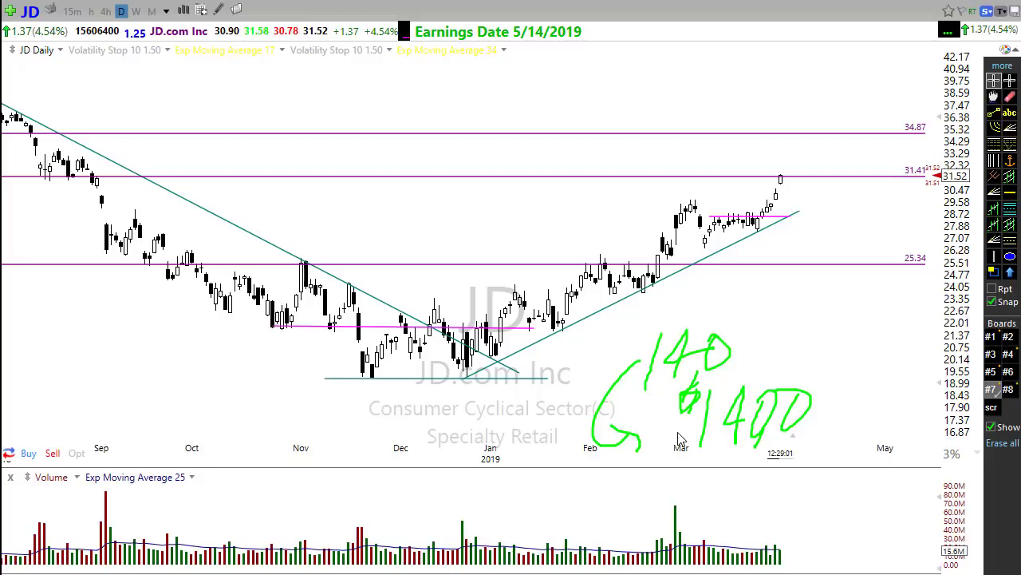
{"action": "left_click_drag", "start_coordinate": [701, 463], "coordinate": [816, 449]}
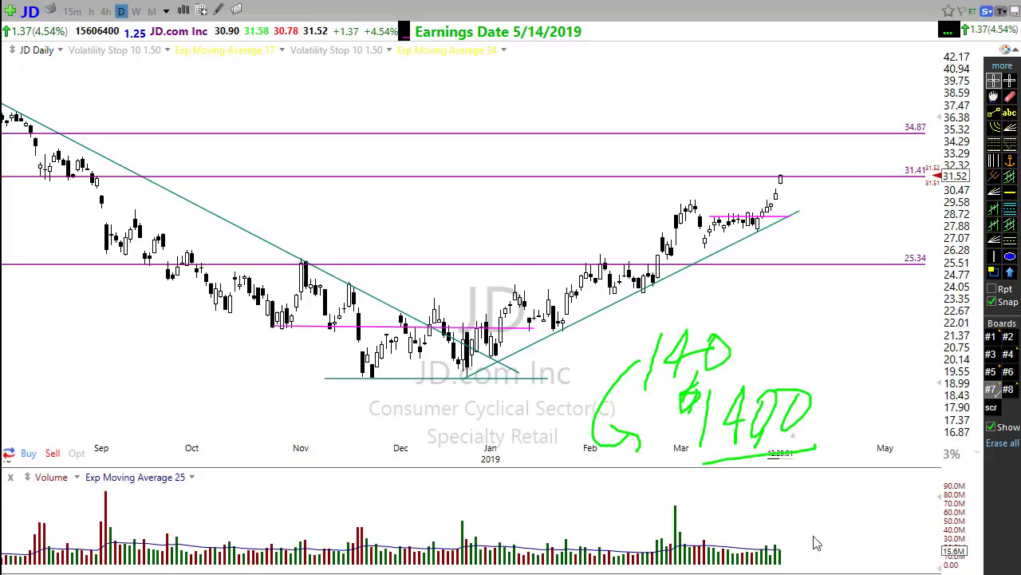
{"action": "mouse_move", "coordinate": [561, 348]}
{"action": "left_mouse_down"}
{"action": "mouse_move", "coordinate": [638, 356]}
{"action": "mouse_move", "coordinate": [600, 375]}
{"action": "left_mouse_up"}
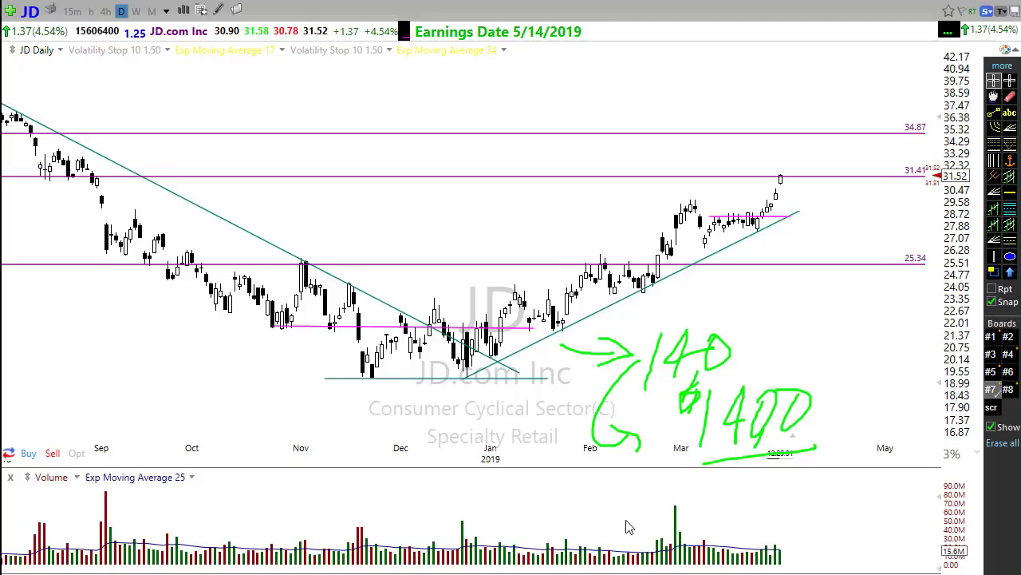
{"action": "key", "text": "Escape"}
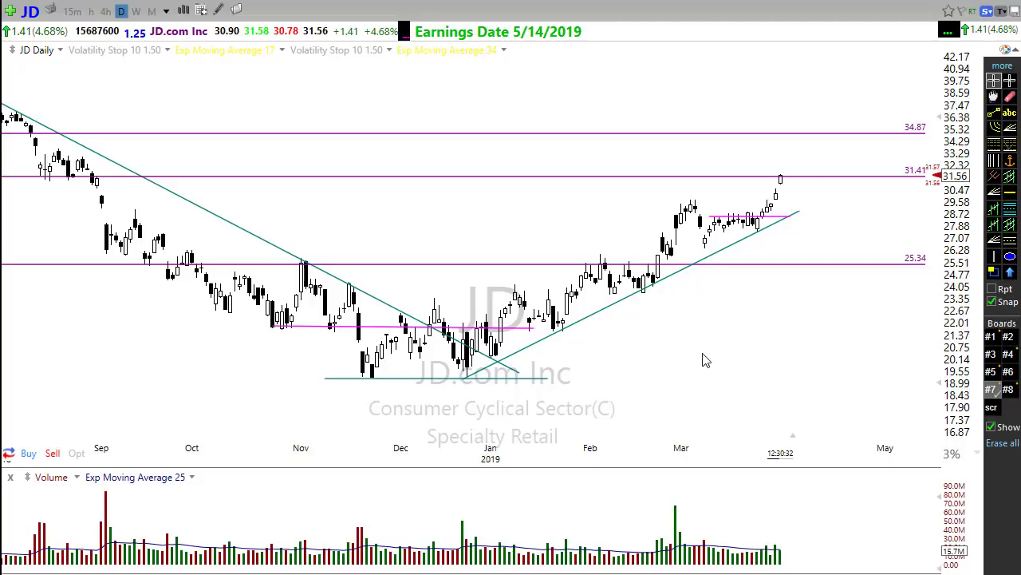
- Handwrite 4000 in green above the 34.87 line and clear it from the chart
{"action": "scroll", "coordinate": [702, 355], "scroll_direction": "up", "scroll_amount": 2}
{"action": "scroll", "coordinate": [687, 363], "scroll_direction": "down", "scroll_amount": 1}
{"action": "scroll", "coordinate": [675, 375], "scroll_direction": "down", "scroll_amount": 1}
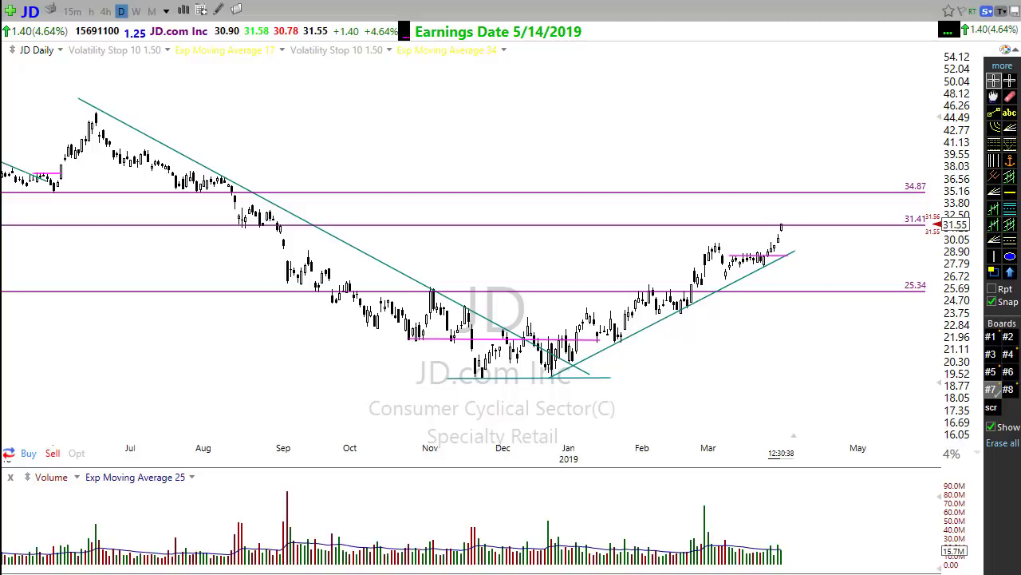
{"action": "mouse_move", "coordinate": [421, 181]}
{"action": "left_mouse_down"}
{"action": "mouse_move", "coordinate": [440, 192]}
{"action": "mouse_move", "coordinate": [462, 185]}
{"action": "left_mouse_up"}
{"action": "mouse_move", "coordinate": [438, 189]}
{"action": "left_mouse_down"}
{"action": "mouse_move", "coordinate": [451, 137]}
{"action": "mouse_move", "coordinate": [424, 158]}
{"action": "mouse_move", "coordinate": [564, 151]}
{"action": "left_mouse_up"}
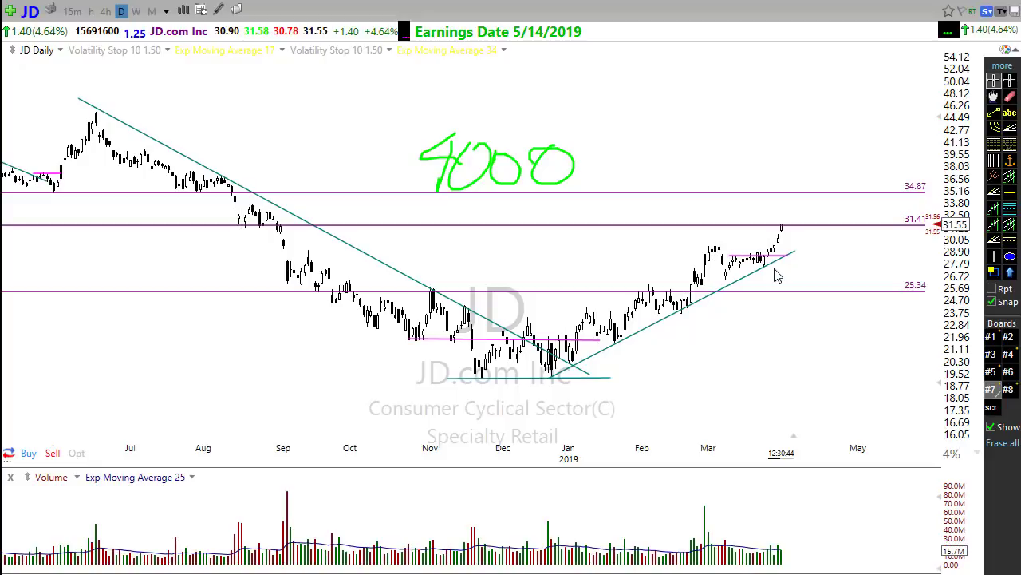
{"action": "key", "text": "Escape"}
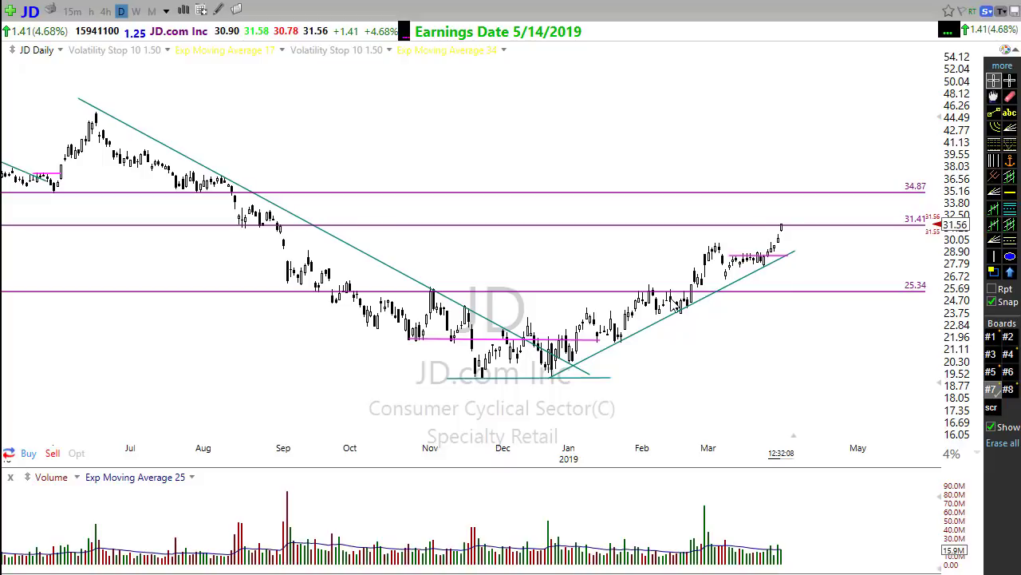
- Handwrite a green 2 with an arrow below the trendline, mark an X beside the latest candle, and clear the markup
{"action": "scroll", "coordinate": [721, 372], "scroll_direction": "up", "scroll_amount": 3}
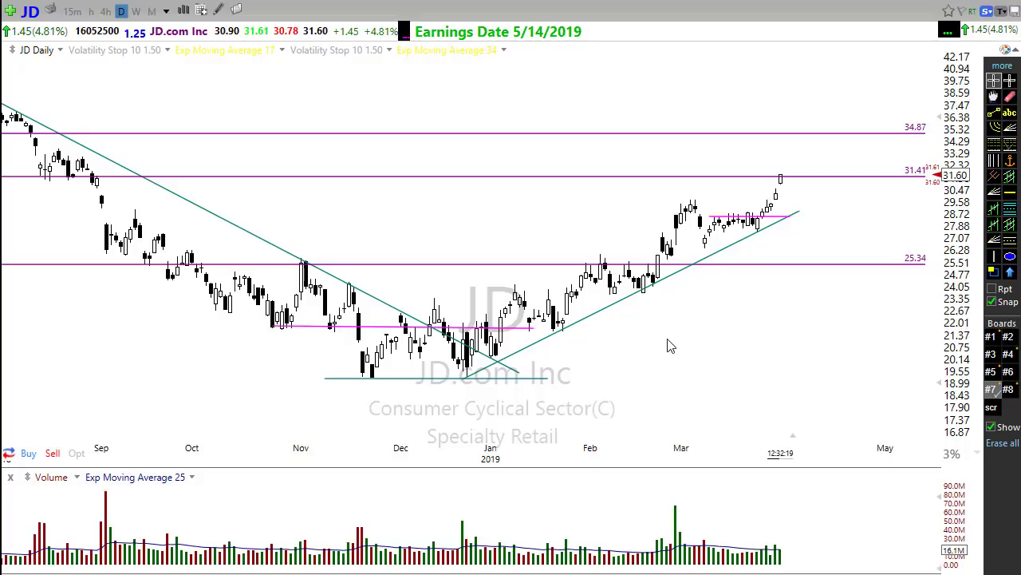
{"action": "left_click_drag", "start_coordinate": [667, 339], "coordinate": [675, 394]}
{"action": "left_click_drag", "start_coordinate": [724, 358], "coordinate": [760, 361]}
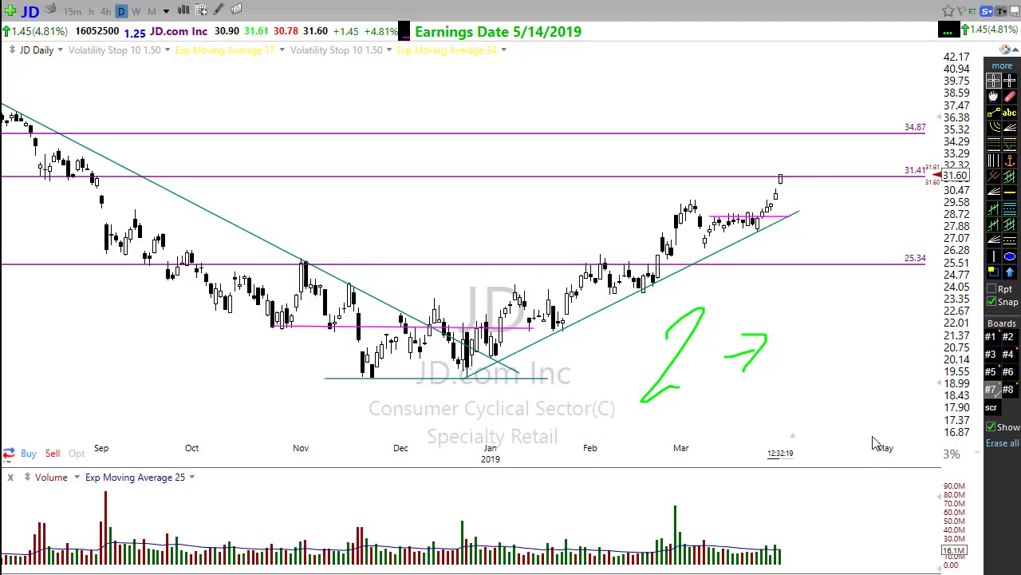
{"action": "mouse_move", "coordinate": [770, 168]}
{"action": "left_mouse_down"}
{"action": "mouse_move", "coordinate": [755, 181]}
{"action": "mouse_move", "coordinate": [818, 191]}
{"action": "left_mouse_up"}
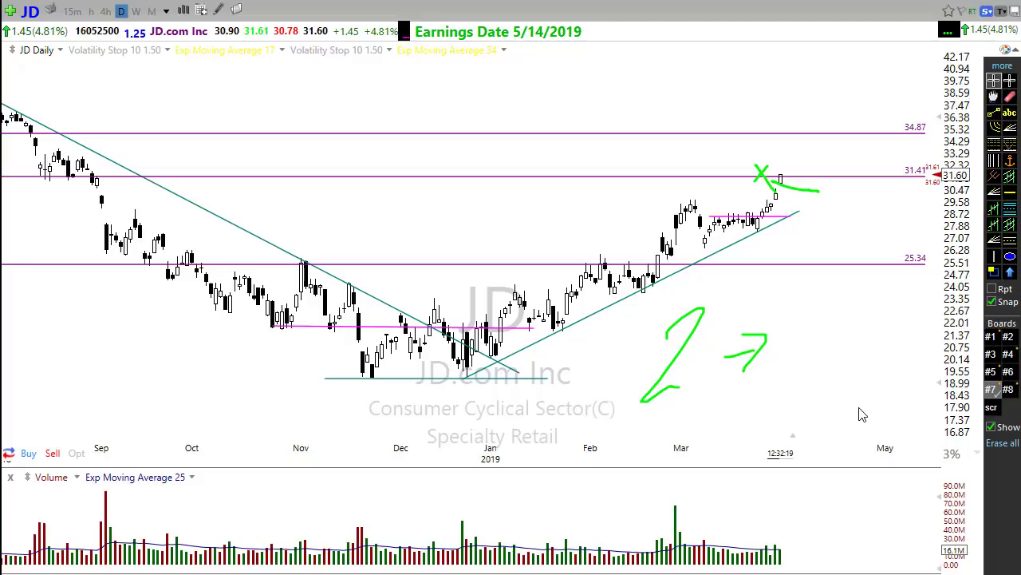
{"action": "key", "text": "Escape"}
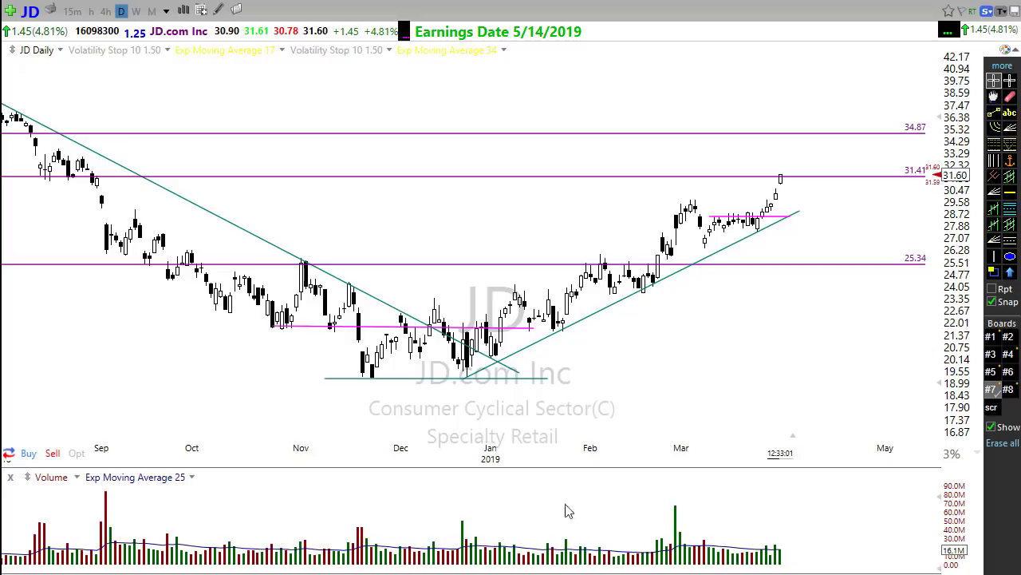
- Sketch red arrows projecting a pullback to the 31.41 line and a bounce toward 34.87, plus an arrow extending the rising trendline
{"action": "left_click_drag", "start_coordinate": [793, 176], "coordinate": [830, 131]}
{"action": "key", "text": "Escape"}
{"action": "mouse_move", "coordinate": [782, 166]}
{"action": "left_mouse_down"}
{"action": "mouse_move", "coordinate": [853, 176]}
{"action": "mouse_move", "coordinate": [869, 148]}
{"action": "left_mouse_up"}
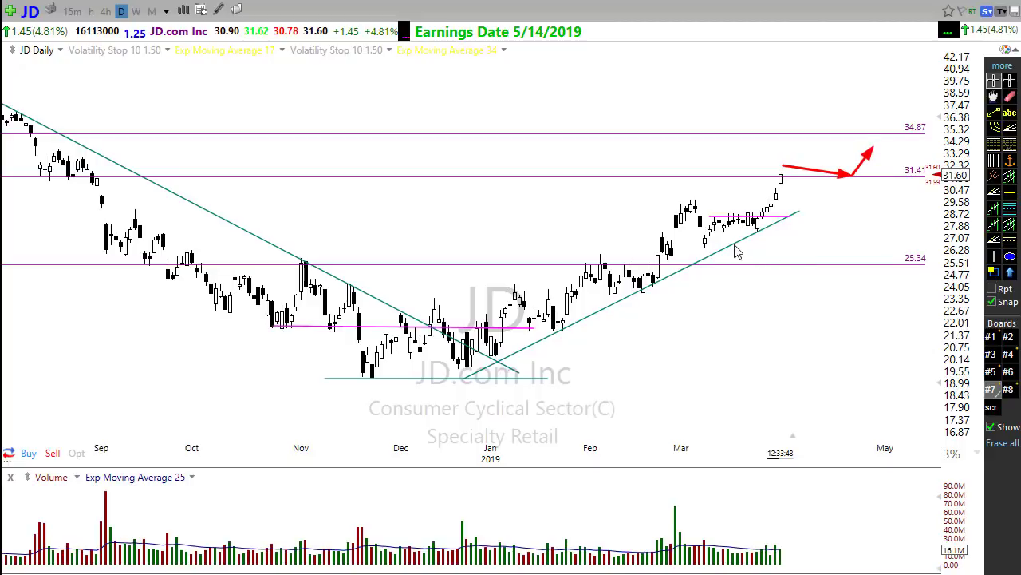
{"action": "mouse_move", "coordinate": [741, 248]}
{"action": "left_mouse_down"}
{"action": "mouse_move", "coordinate": [907, 168]}
{"action": "mouse_move", "coordinate": [926, 146]}
{"action": "left_mouse_up"}
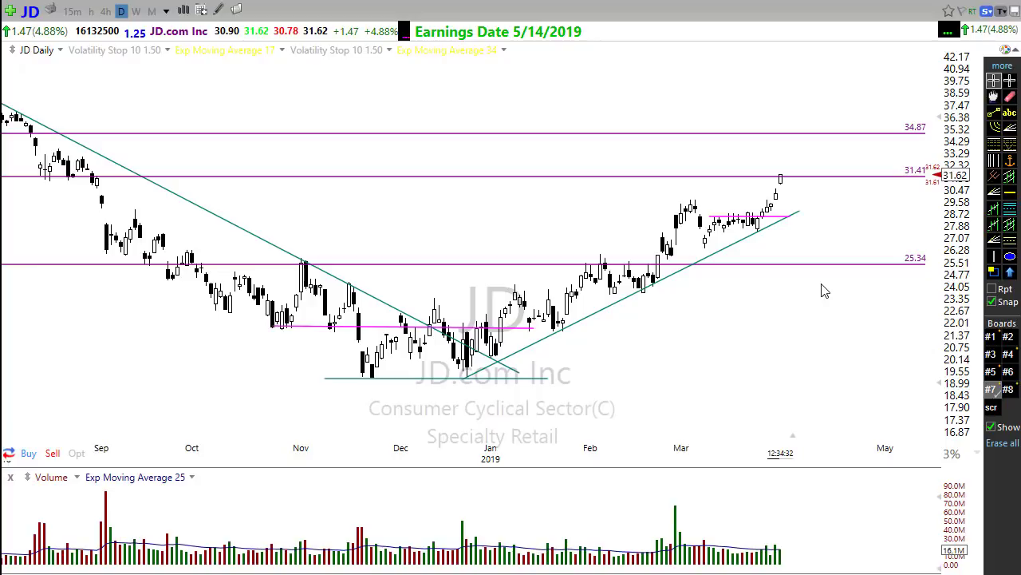
- Point a red arrow at the 31.41 line beside the latest candle on a closer view, and clear it
{"action": "scroll", "coordinate": [648, 426], "scroll_direction": "up", "scroll_amount": 2}
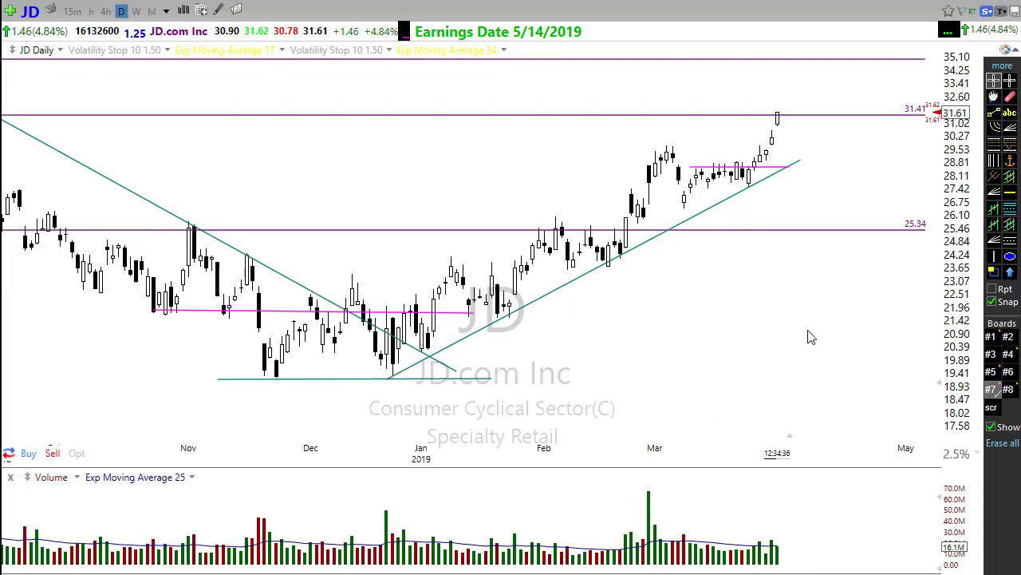
{"action": "scroll", "coordinate": [794, 345], "scroll_direction": "up", "scroll_amount": 2}
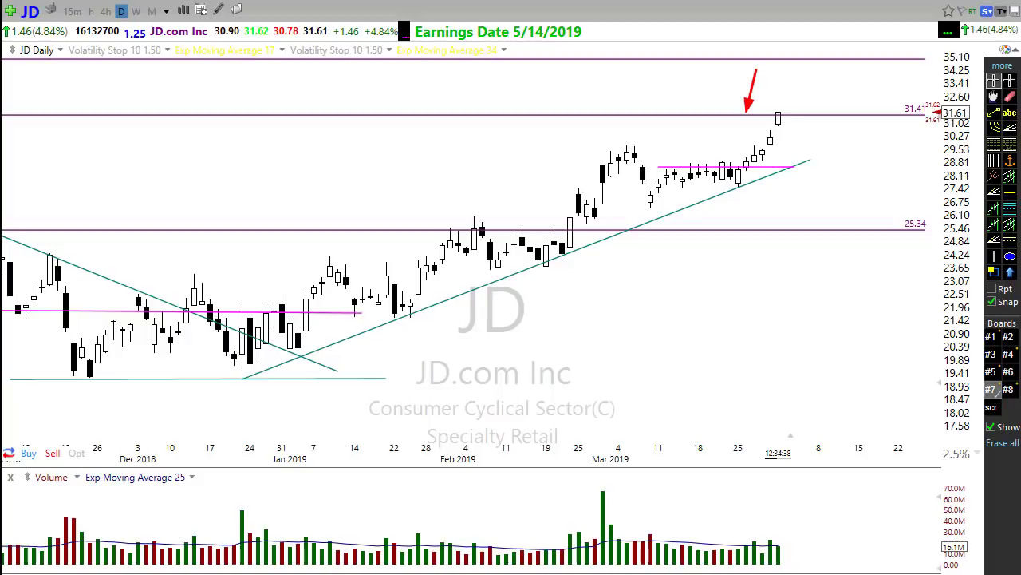
{"action": "key", "text": "Escape"}
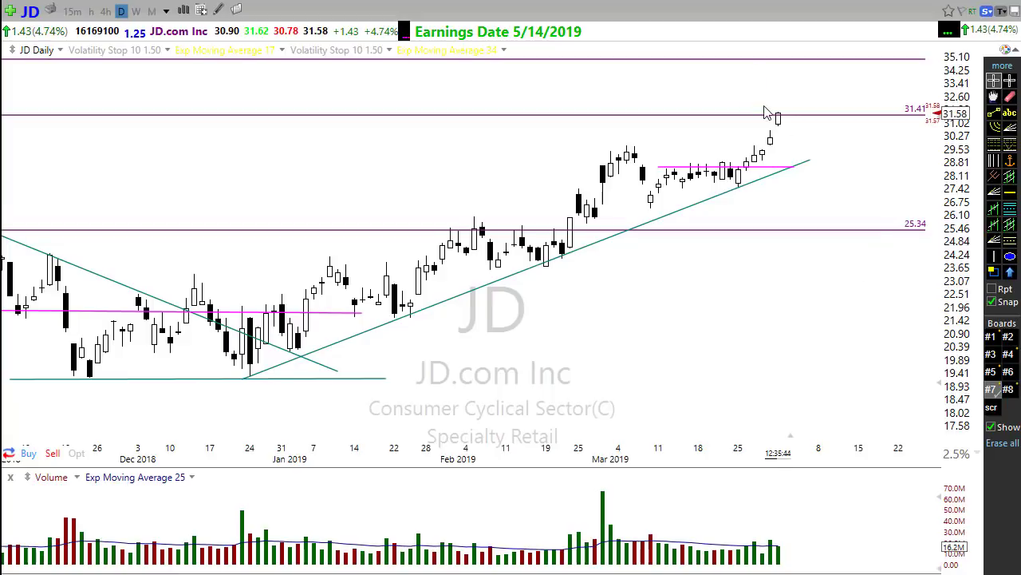
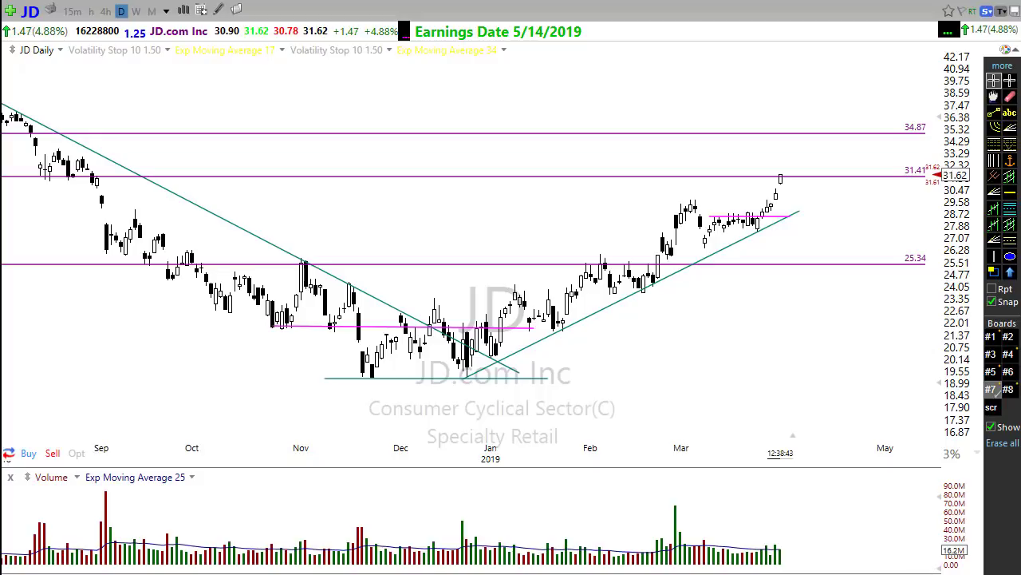
- Draw a red arrow to the late-March trendline low and a horizontal one from the September gap past the March highs, and clear both
{"action": "mouse_move", "coordinate": [847, 316]}
{"action": "left_mouse_down"}
{"action": "mouse_move", "coordinate": [793, 283]}
{"action": "mouse_move", "coordinate": [769, 237]}
{"action": "left_mouse_up"}
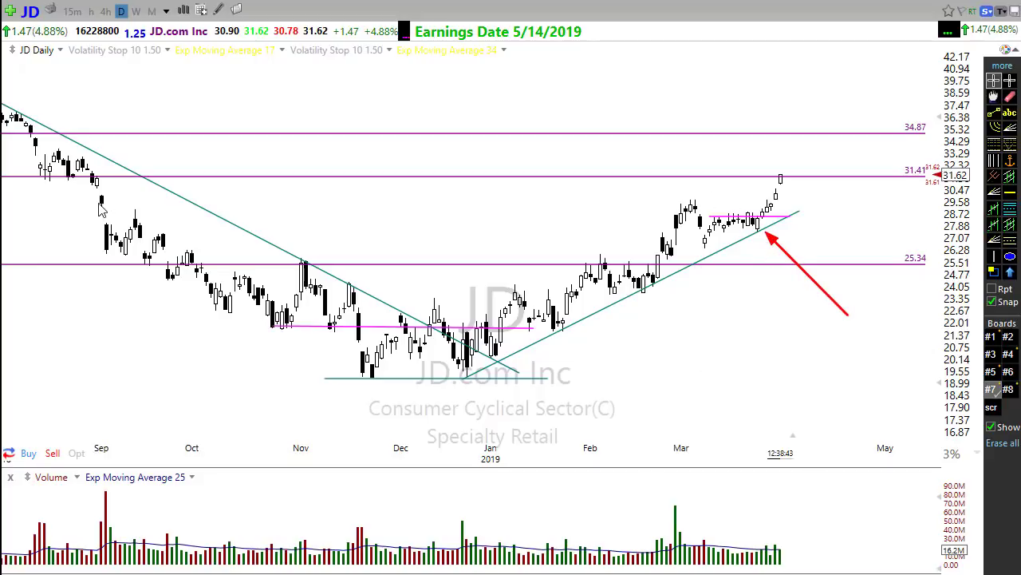
{"action": "left_click_drag", "start_coordinate": [100, 201], "coordinate": [677, 171]}
{"action": "left_click_drag", "start_coordinate": [745, 177], "coordinate": [915, 210]}
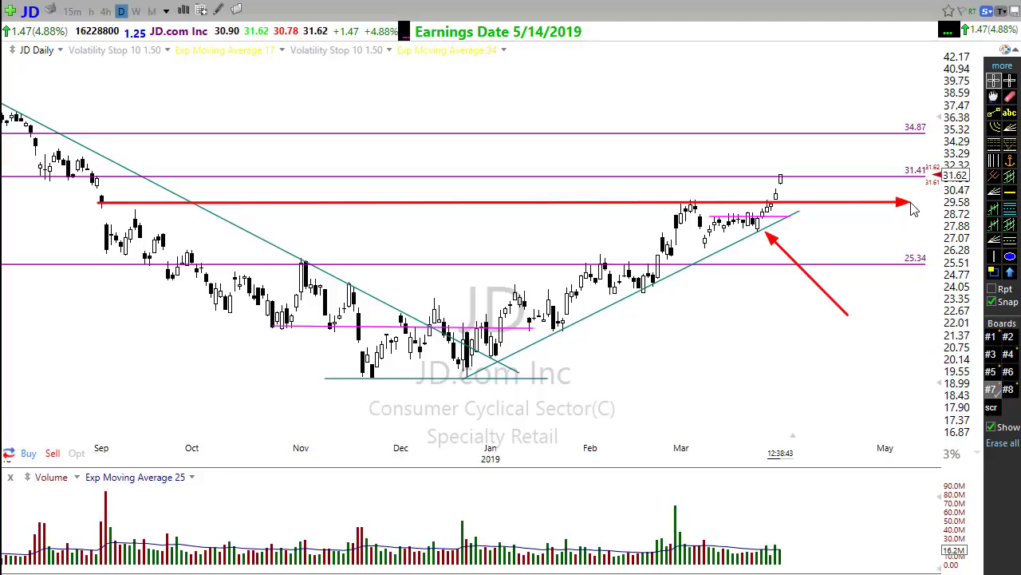
{"action": "key", "text": "Escape"}
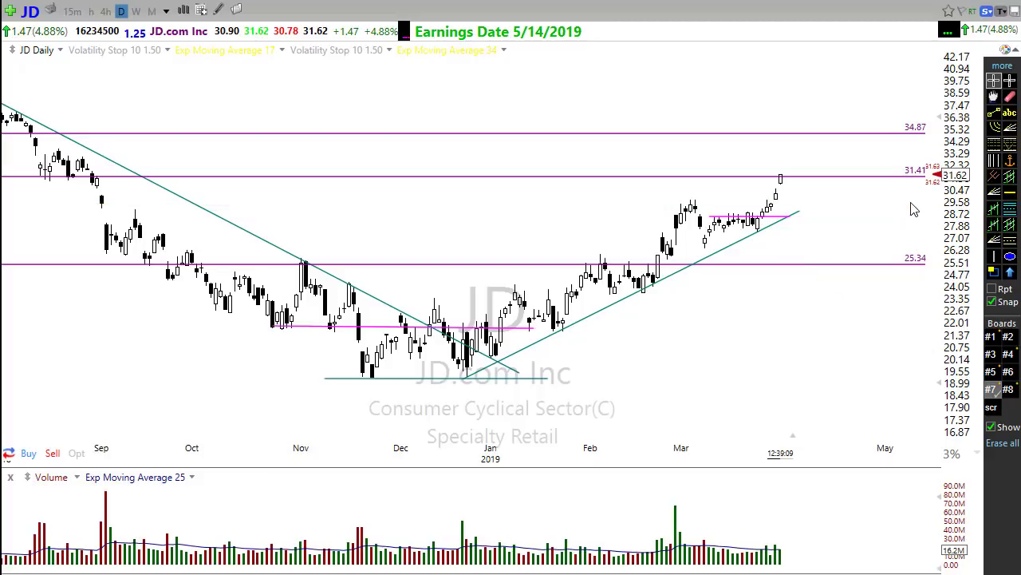
- Change the chart symbol to MO and widen the daily view back to June
{"action": "left_click", "coordinate": [707, 377]}
{"action": "type", "text": "mo"}
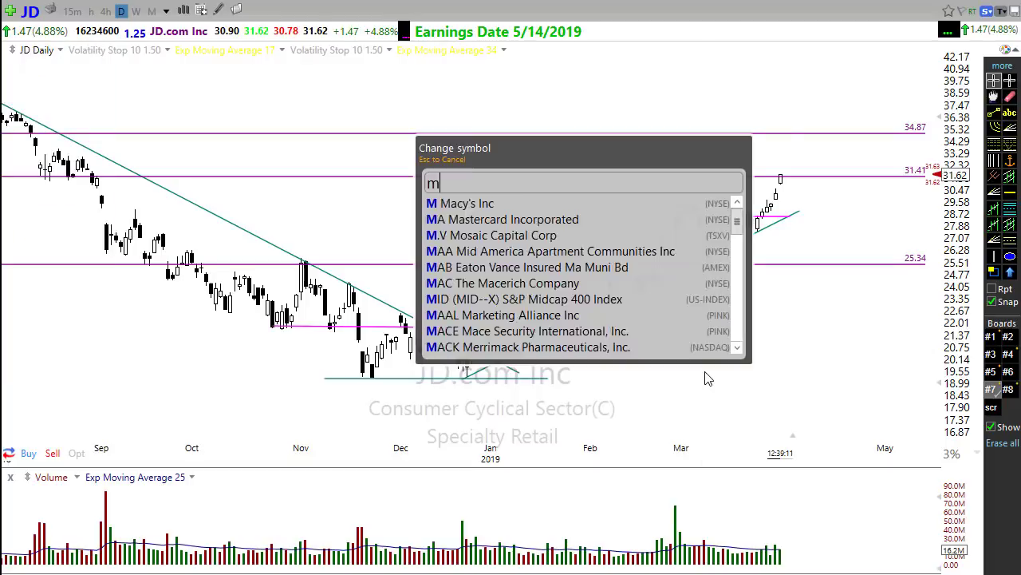
{"action": "key", "text": "Return"}
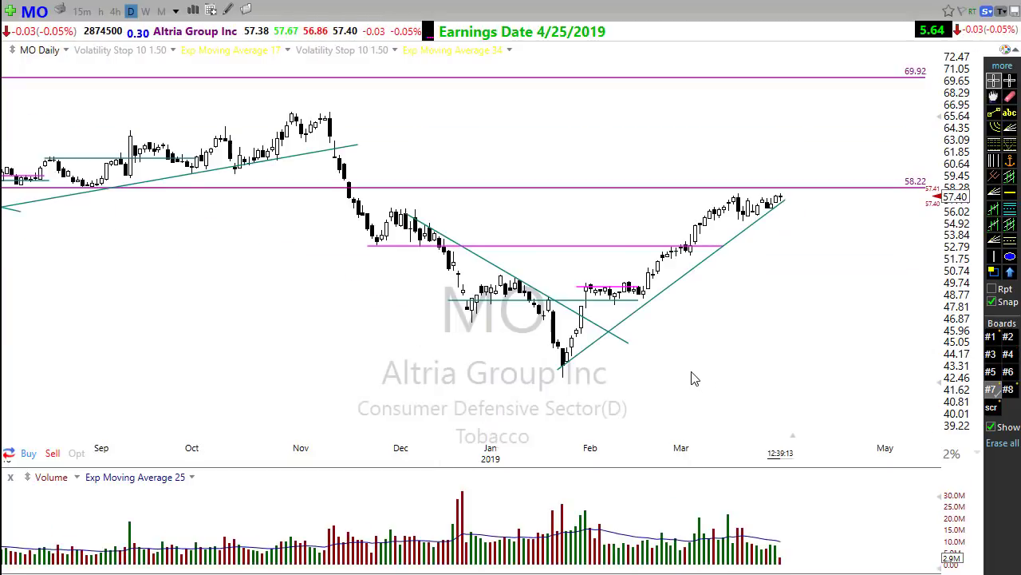
{"action": "scroll", "coordinate": [483, 394], "scroll_direction": "down", "scroll_amount": 2}
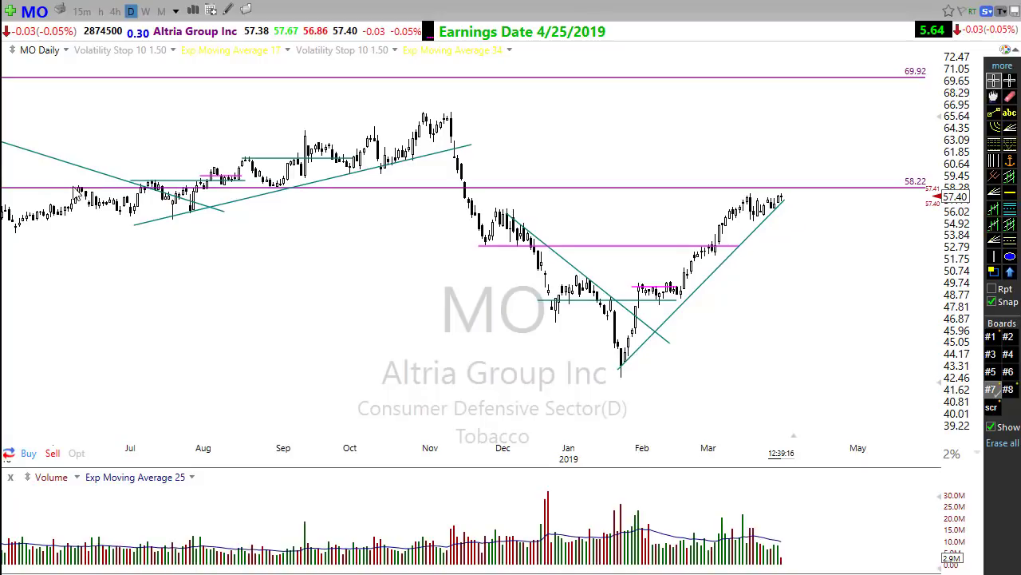
- Draw a red arrow along the 58.22 level from the June highs, clear it, and show price history back to 2015
{"action": "left_click_drag", "start_coordinate": [72, 185], "coordinate": [885, 191]}
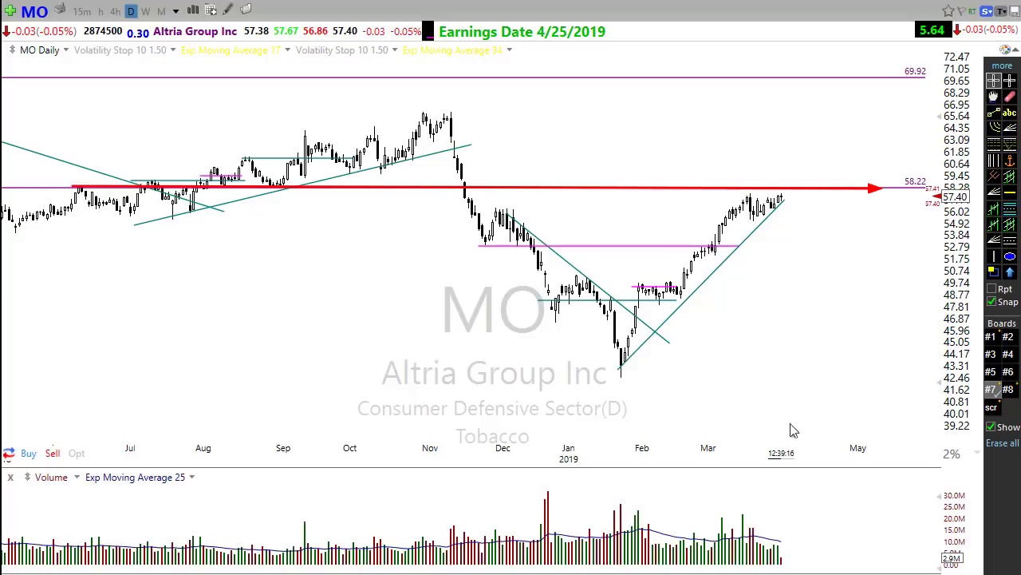
{"action": "key", "text": "Delete"}
{"action": "scroll", "coordinate": [511, 287], "scroll_direction": "down", "scroll_amount": 1}
{"action": "scroll", "coordinate": [179, 276], "scroll_direction": "down", "scroll_amount": 4}
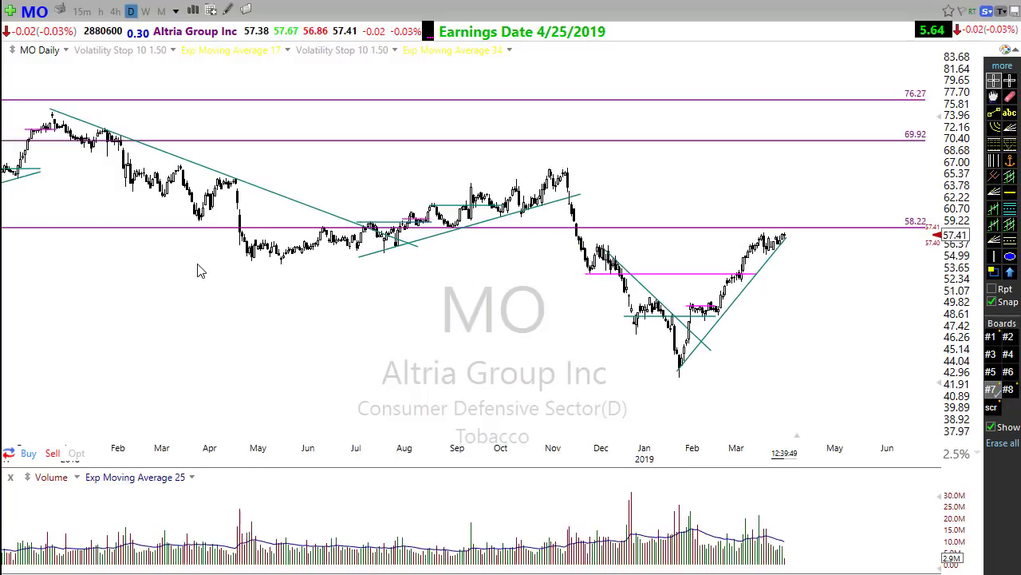
{"action": "scroll", "coordinate": [293, 266], "scroll_direction": "down", "scroll_amount": 3}
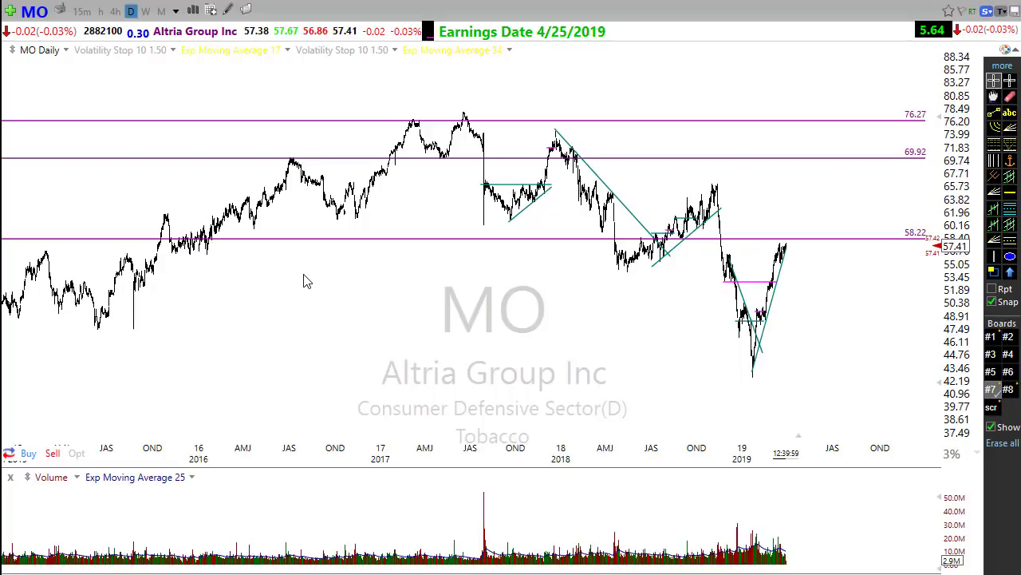
- Sketch red arrows projecting a break and retest of 58.22 plus one along the rising trendline, and clear them
{"action": "scroll", "coordinate": [501, 353], "scroll_direction": "up", "scroll_amount": 5}
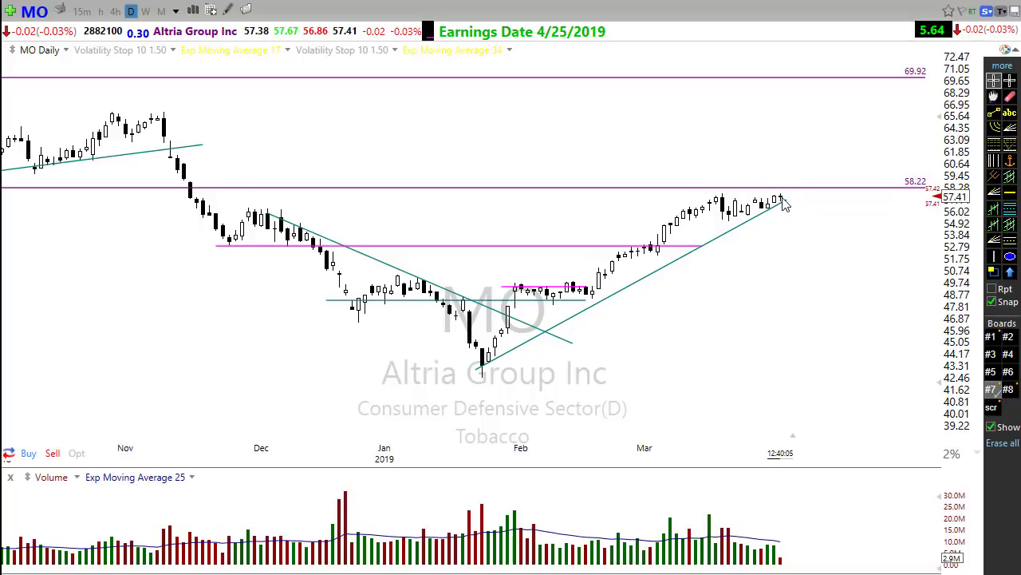
{"action": "mouse_move", "coordinate": [783, 200]}
{"action": "left_mouse_down"}
{"action": "mouse_move", "coordinate": [807, 177]}
{"action": "mouse_move", "coordinate": [827, 195]}
{"action": "mouse_move", "coordinate": [835, 177]}
{"action": "left_mouse_up"}
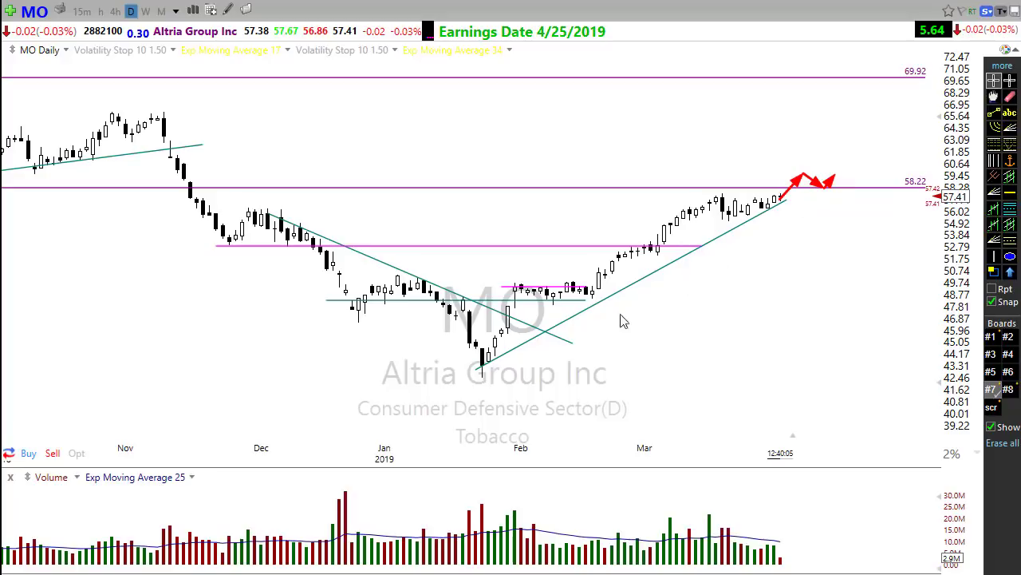
{"action": "mouse_move", "coordinate": [482, 370]}
{"action": "left_mouse_down"}
{"action": "mouse_move", "coordinate": [889, 171]}
{"action": "mouse_move", "coordinate": [912, 145]}
{"action": "left_mouse_up"}
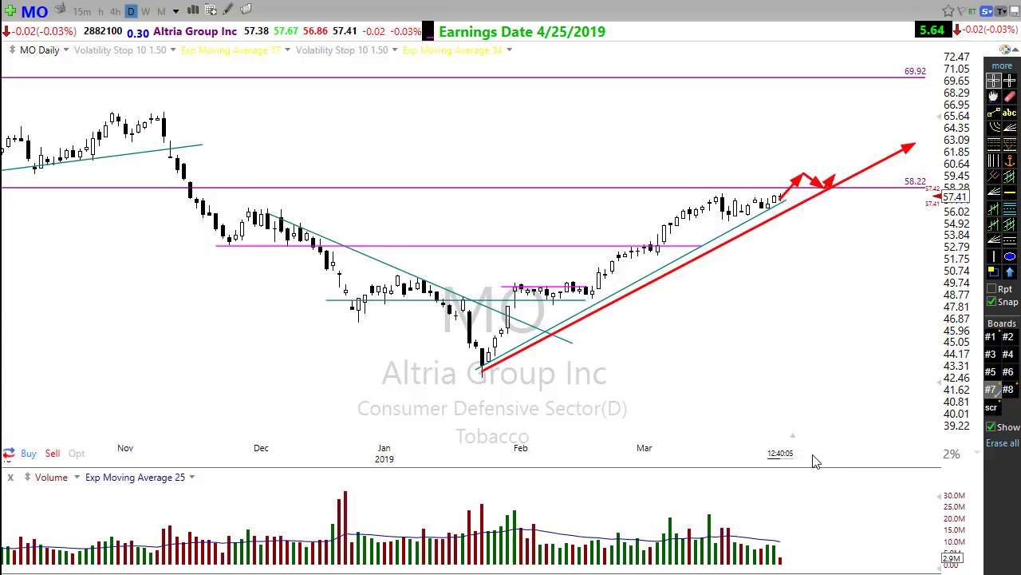
{"action": "key", "text": "Escape"}
- Change the chart symbol to HD and draw a red arrow along the pink resistance line at the February highs
{"action": "type", "text": "hd"}
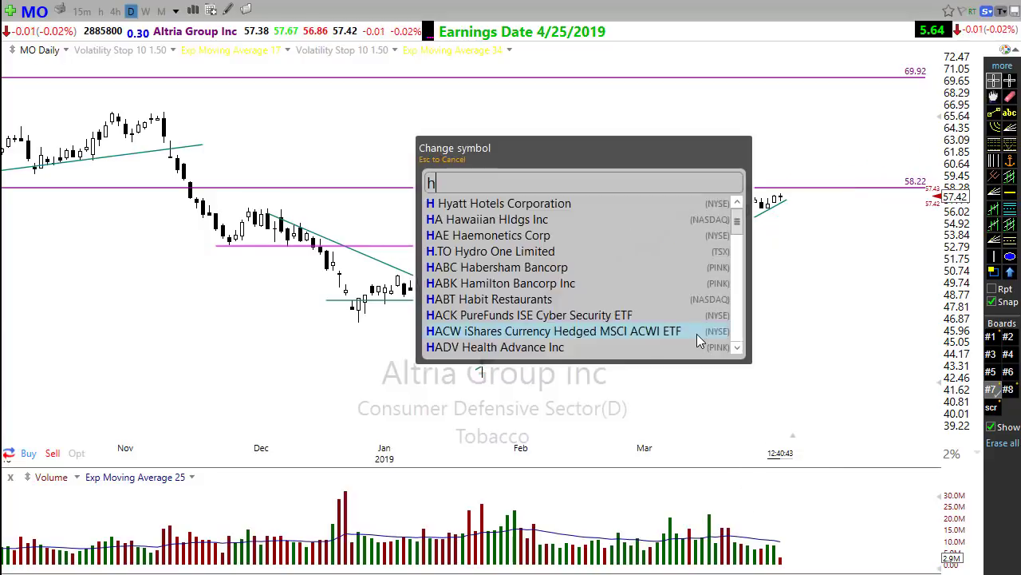
{"action": "key", "text": "Return"}
{"action": "scroll", "coordinate": [630, 378], "scroll_direction": "up", "scroll_amount": 2}
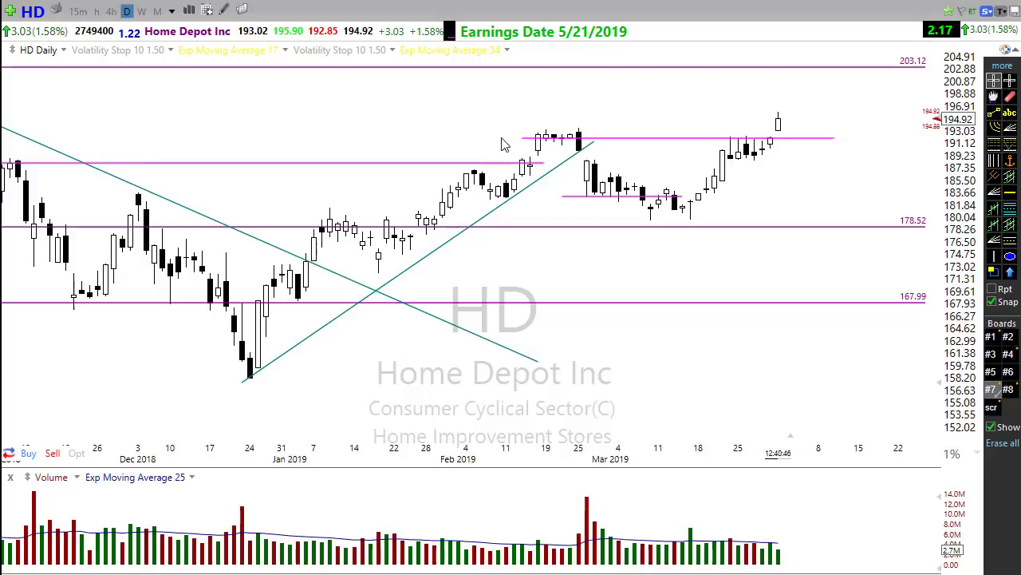
{"action": "mouse_move", "coordinate": [522, 138]}
{"action": "left_mouse_down"}
{"action": "mouse_move", "coordinate": [803, 125]}
{"action": "mouse_move", "coordinate": [894, 148]}
{"action": "left_mouse_up"}
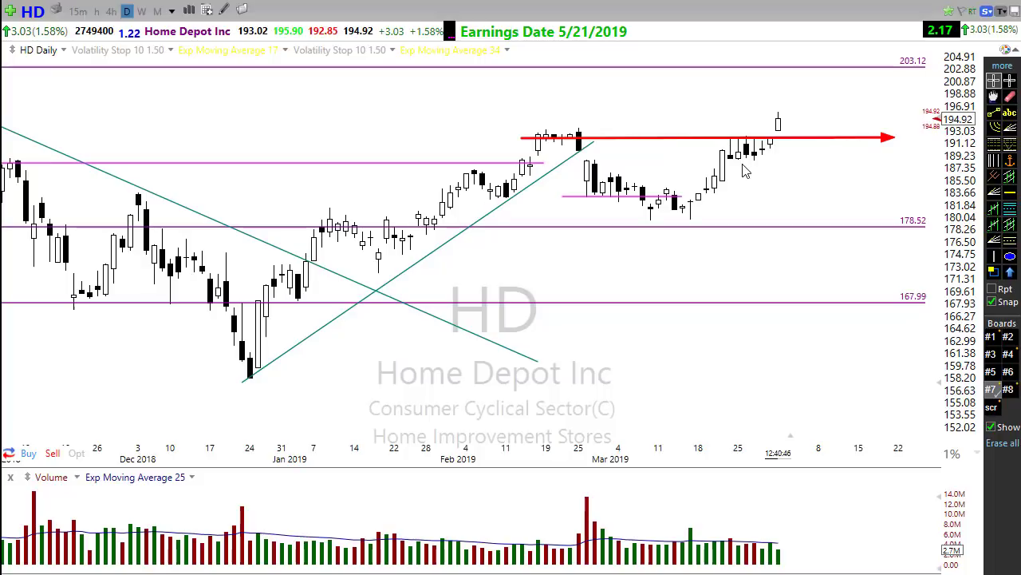
- Point red arrows at the mid-March upswing and along the late-March consolidation lows on the HD daily chart, and clear them
{"action": "left_click_drag", "start_coordinate": [759, 255], "coordinate": [720, 199]}
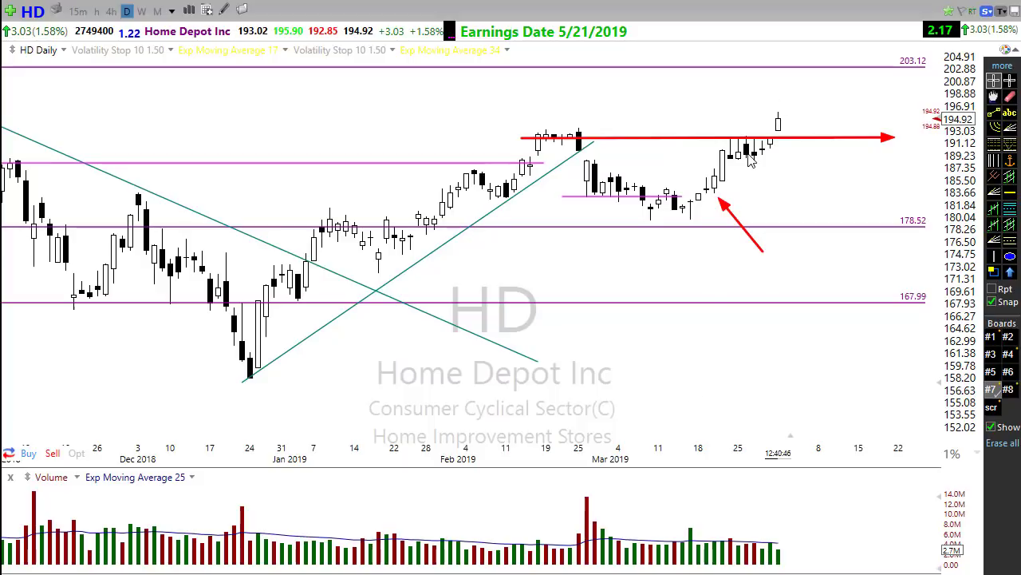
{"action": "key", "text": "Escape"}
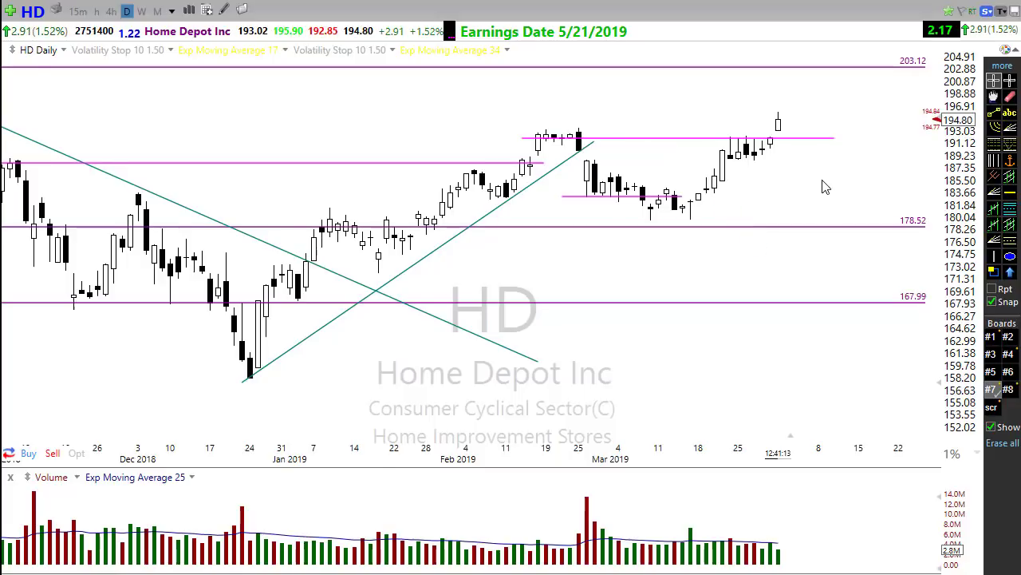
{"action": "scroll", "coordinate": [825, 187], "scroll_direction": "down", "scroll_amount": 3}
{"action": "left_click", "coordinate": [771, 205]}
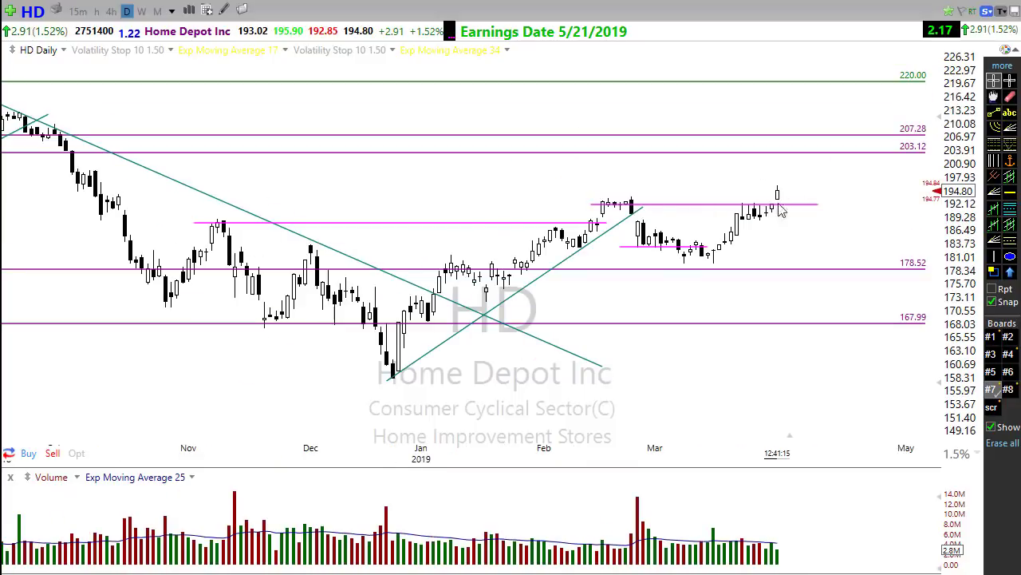
{"action": "left_click", "coordinate": [811, 377]}
{"action": "scroll", "coordinate": [786, 345], "scroll_direction": "up", "scroll_amount": 3}
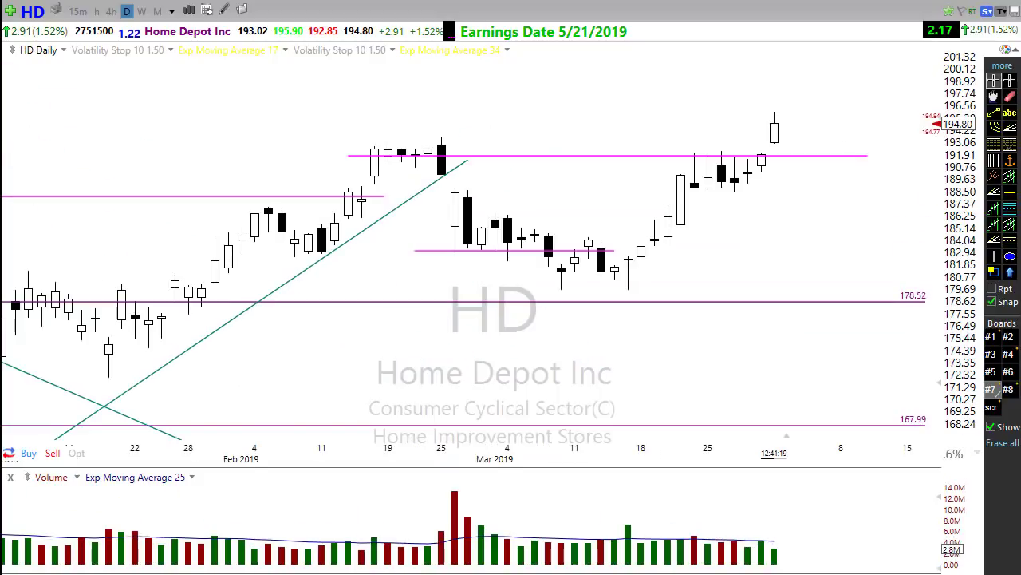
{"action": "scroll", "coordinate": [741, 408], "scroll_direction": "down", "scroll_amount": 5}
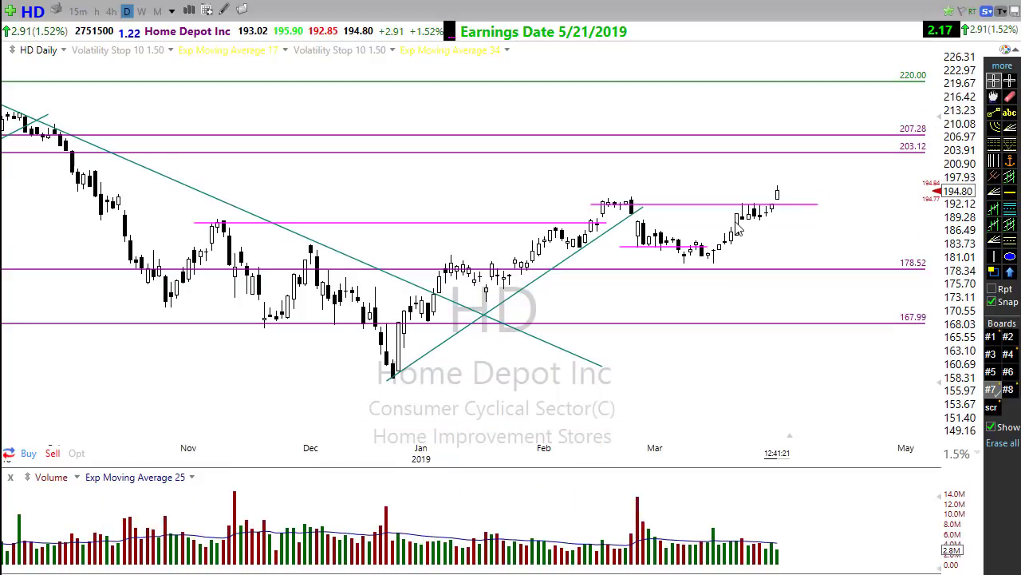
{"action": "left_click_drag", "start_coordinate": [738, 221], "coordinate": [871, 227]}
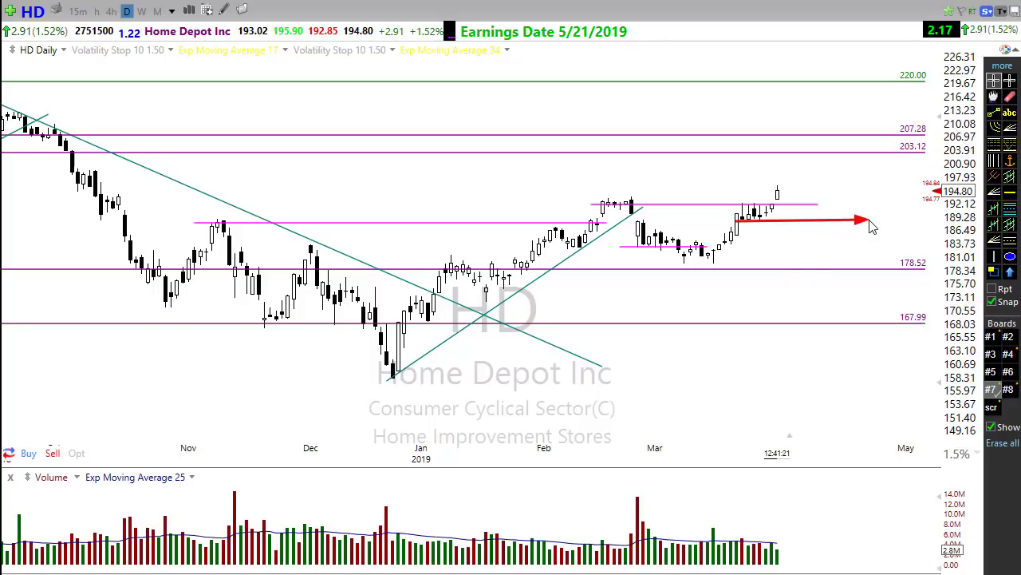
{"action": "left_click_drag", "start_coordinate": [802, 240], "coordinate": [782, 215]}
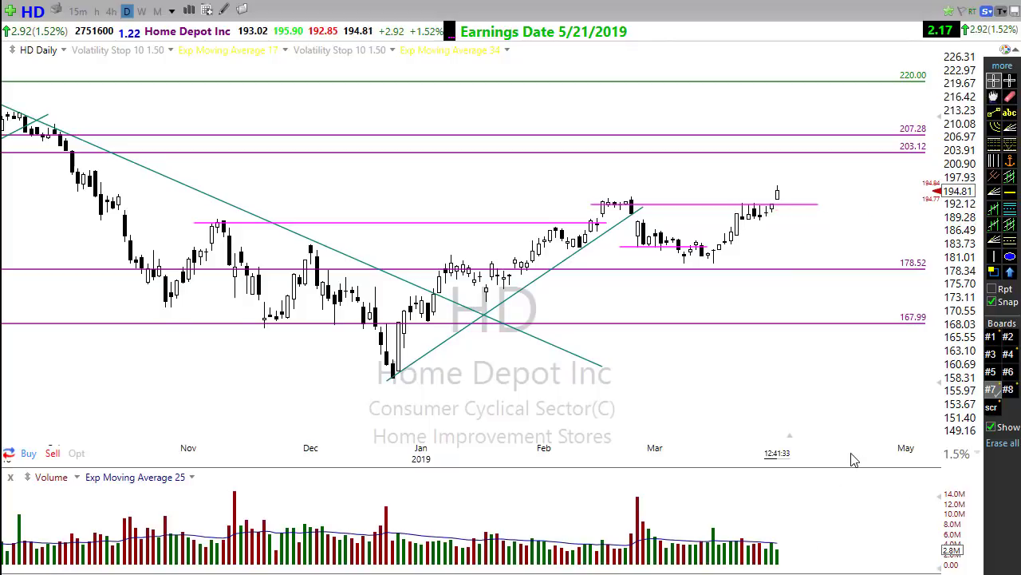
- Add a horizontal price line just below the 203.12 level on HD and adjust it to 199.29
{"action": "scroll", "coordinate": [785, 388], "scroll_direction": "down", "scroll_amount": 3}
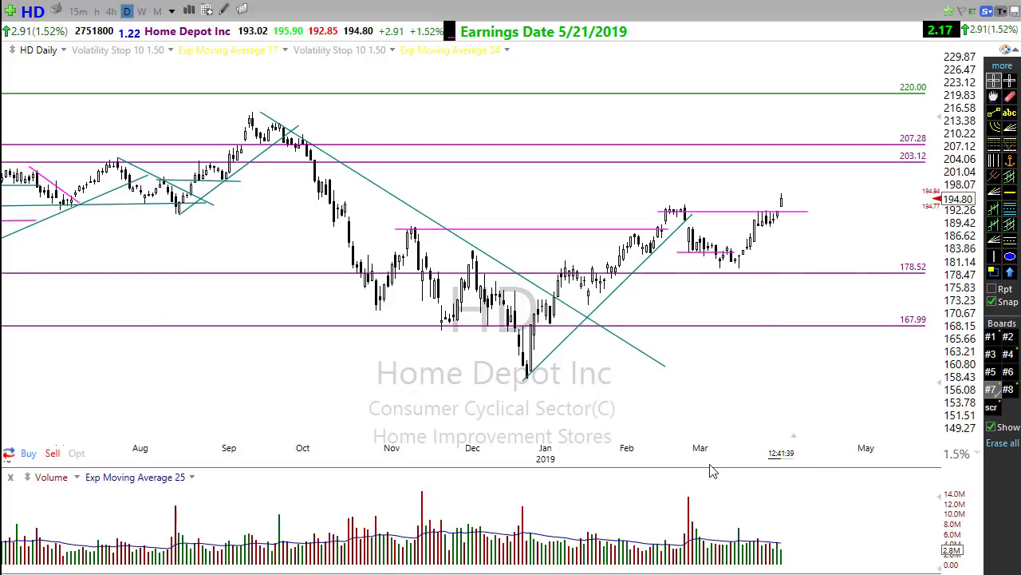
{"action": "scroll", "coordinate": [684, 420], "scroll_direction": "up", "scroll_amount": 1}
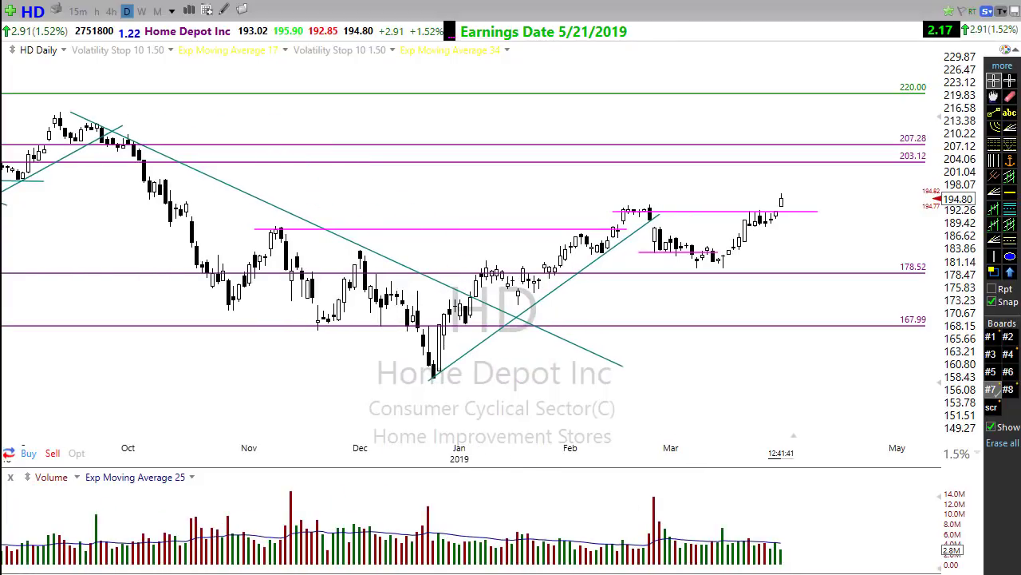
{"action": "left_click", "coordinate": [1010, 192]}
{"action": "left_click", "coordinate": [699, 188]}
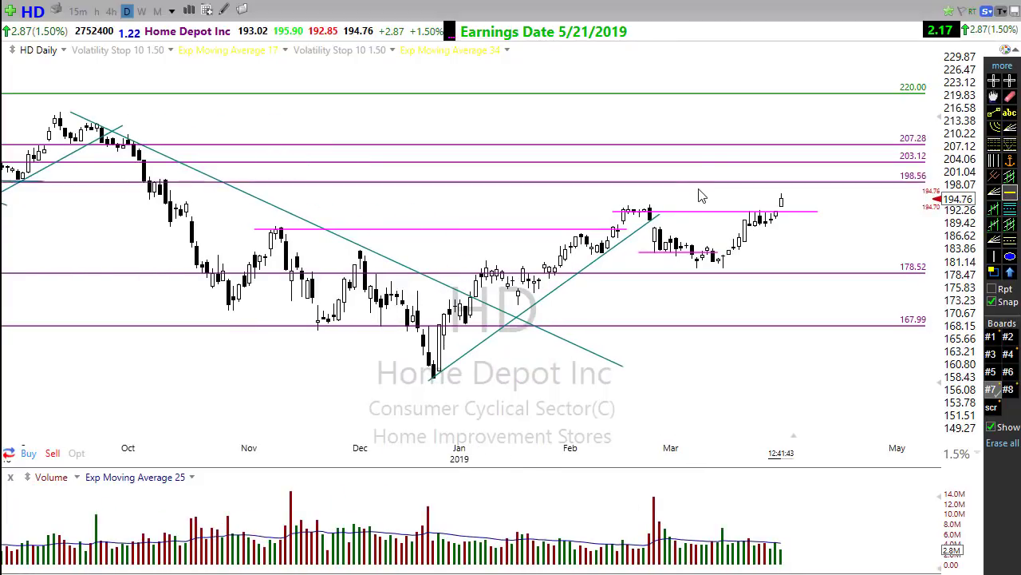
{"action": "left_click_drag", "start_coordinate": [700, 195], "coordinate": [708, 182]}
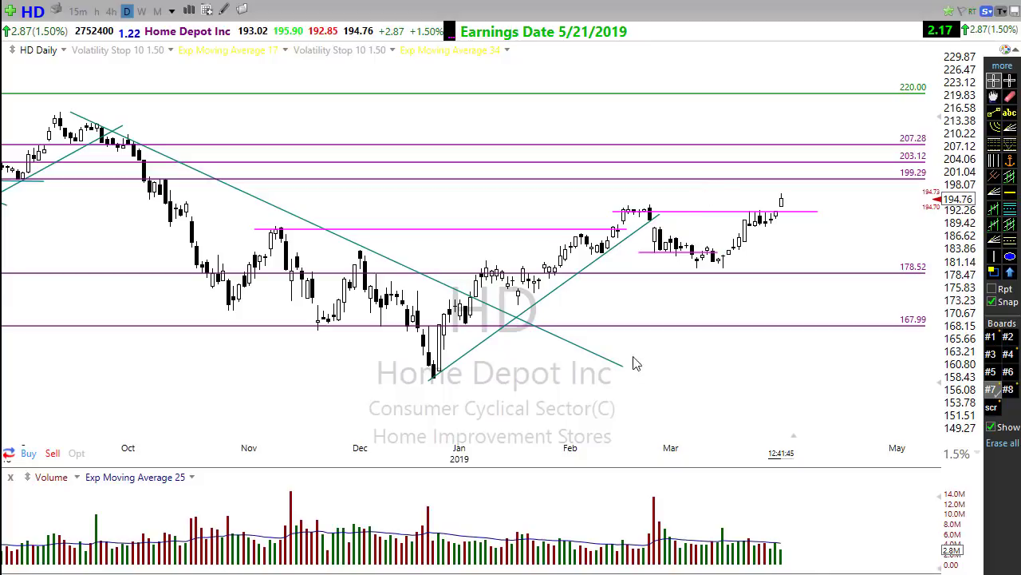
- Sketch red arrows from the March lows toward 199.29, onward from the latest candle, and at the breakout below the pink line, and clear them
{"action": "scroll", "coordinate": [737, 413], "scroll_direction": "down", "scroll_amount": 1}
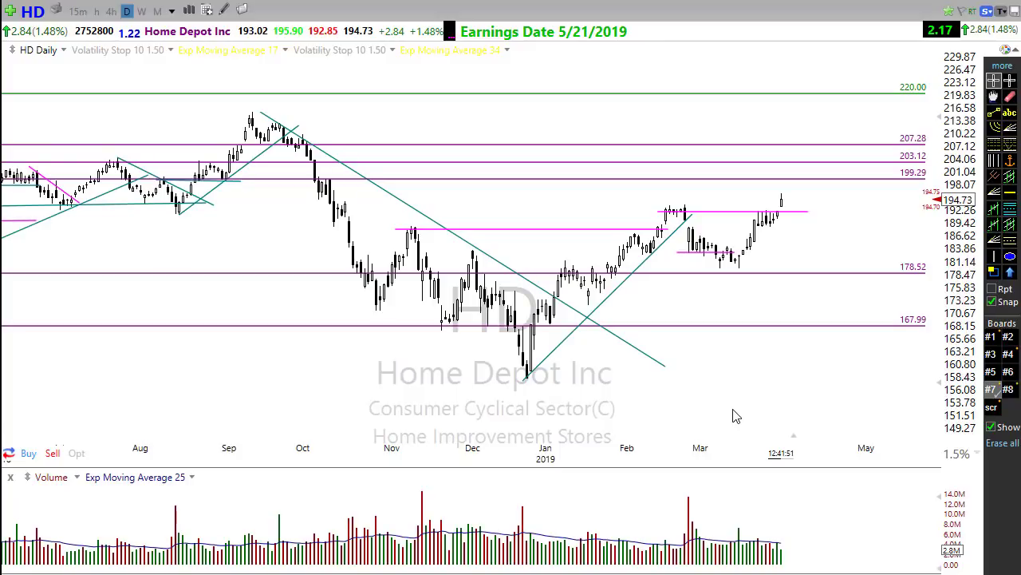
{"action": "scroll", "coordinate": [709, 404], "scroll_direction": "up", "scroll_amount": 3}
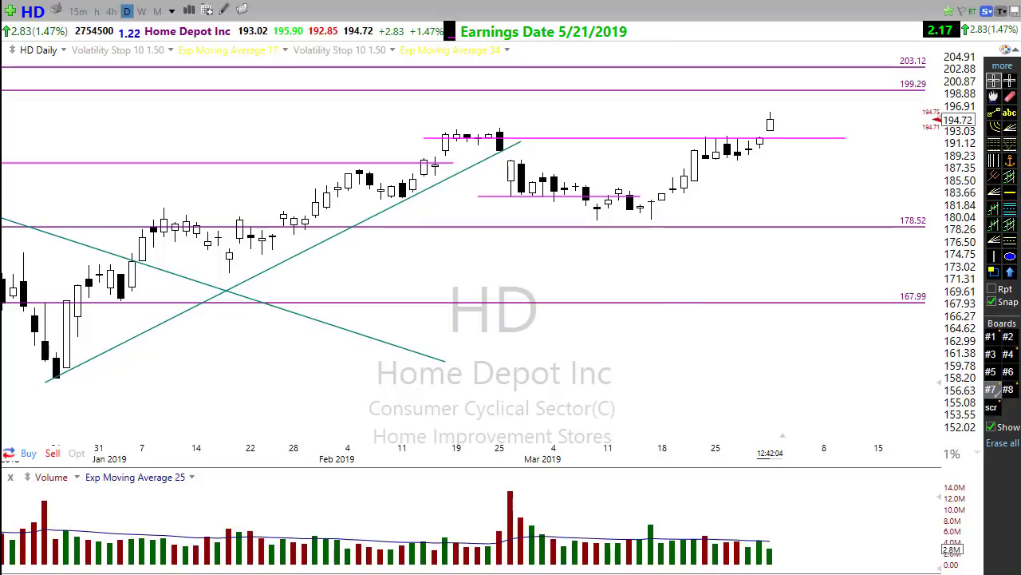
{"action": "mouse_move", "coordinate": [628, 228]}
{"action": "left_mouse_down"}
{"action": "mouse_move", "coordinate": [679, 216]}
{"action": "mouse_move", "coordinate": [892, 82]}
{"action": "left_mouse_up"}
{"action": "mouse_move", "coordinate": [771, 115]}
{"action": "left_mouse_down"}
{"action": "mouse_move", "coordinate": [814, 133]}
{"action": "mouse_move", "coordinate": [838, 105]}
{"action": "left_mouse_up"}
{"action": "scroll", "coordinate": [791, 186], "scroll_direction": "down", "scroll_amount": 4}
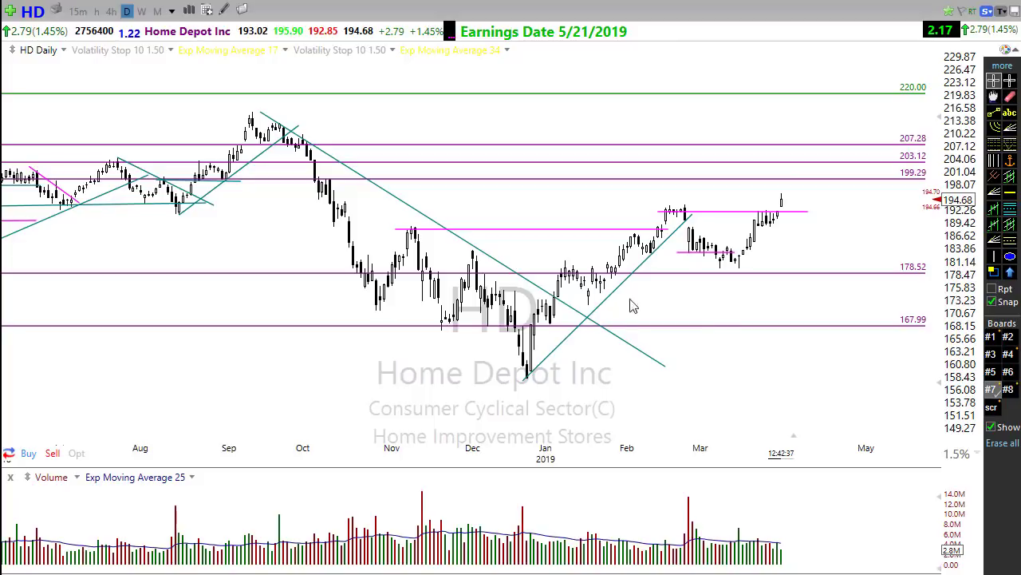
{"action": "scroll", "coordinate": [563, 404], "scroll_direction": "up", "scroll_amount": 3}
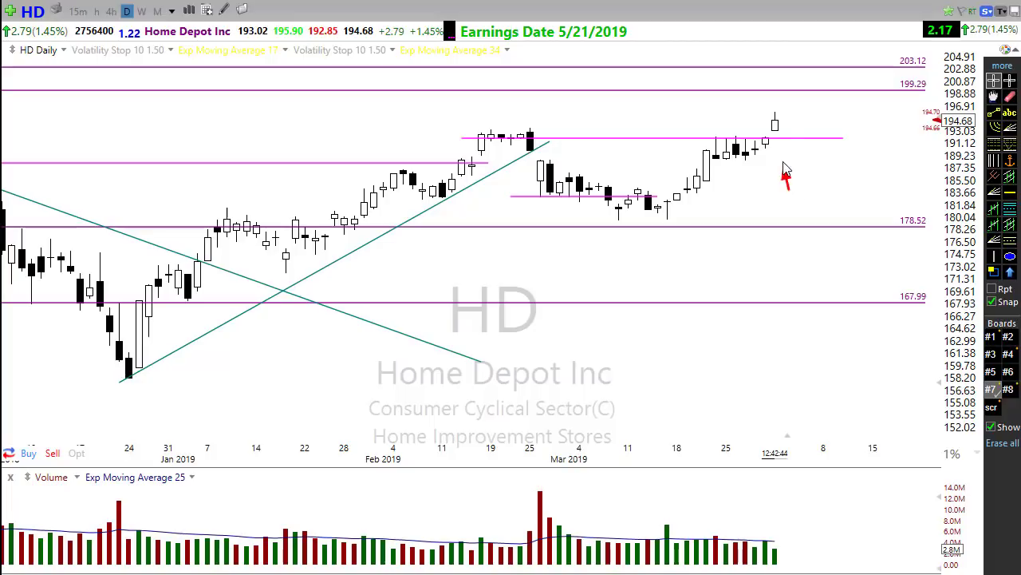
{"action": "left_click_drag", "start_coordinate": [788, 190], "coordinate": [769, 157]}
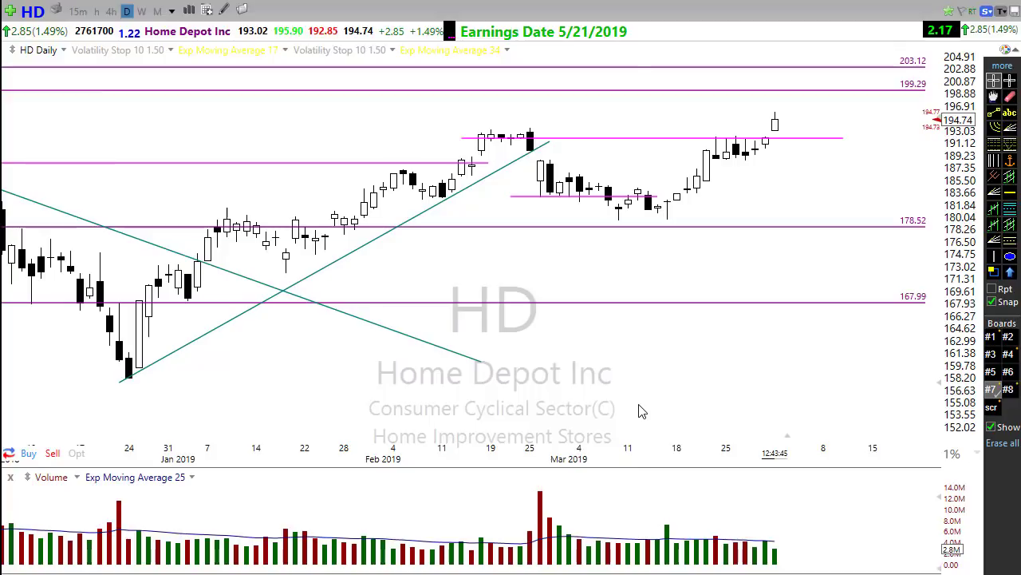
- Change the chart symbol to AMD and show its weekly price history back to early 2018
{"action": "type", "text": "amd"}
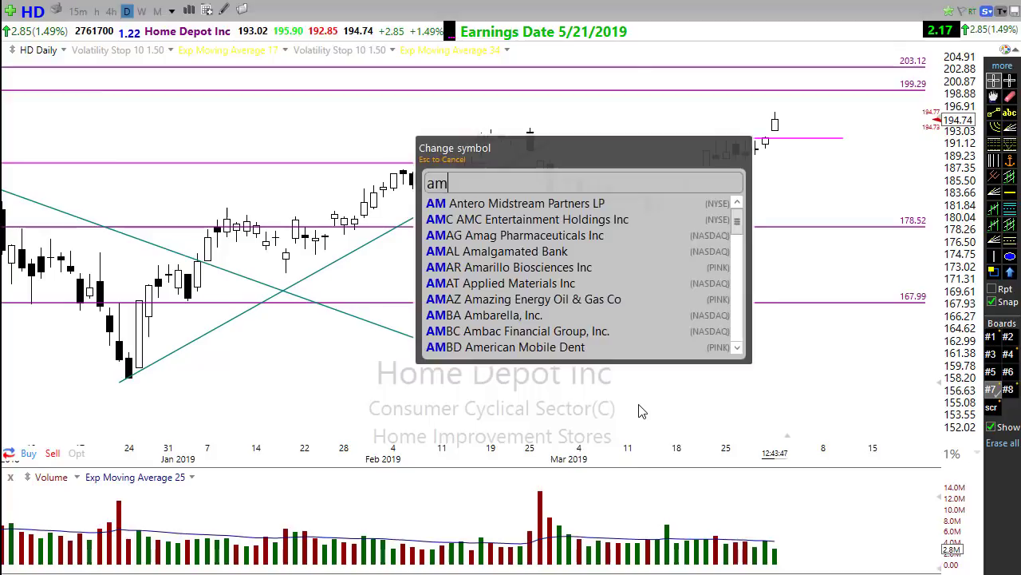
{"action": "key", "text": "Return"}
{"action": "key", "text": "w"}
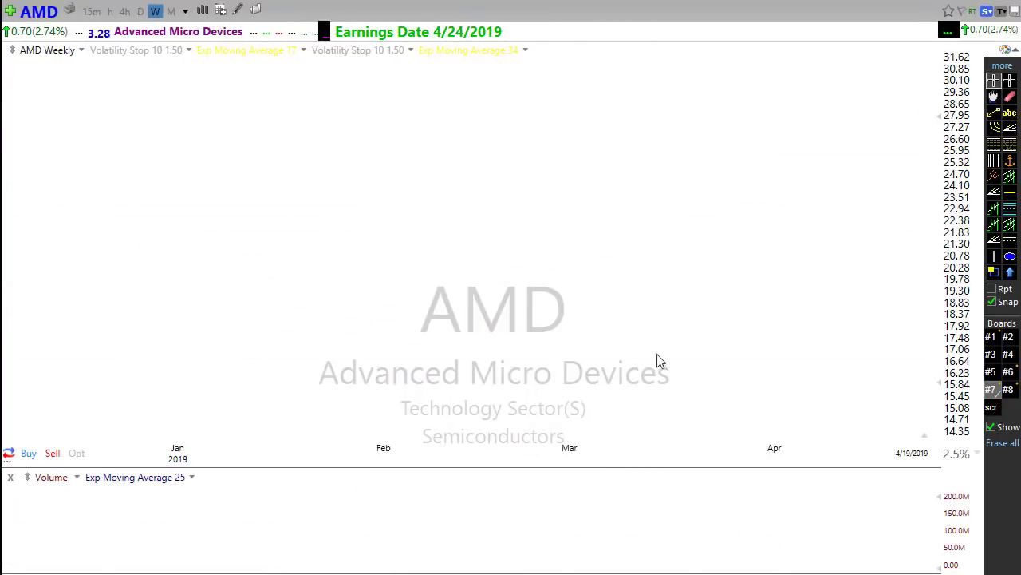
{"action": "scroll", "coordinate": [802, 322], "scroll_direction": "up", "scroll_amount": 2}
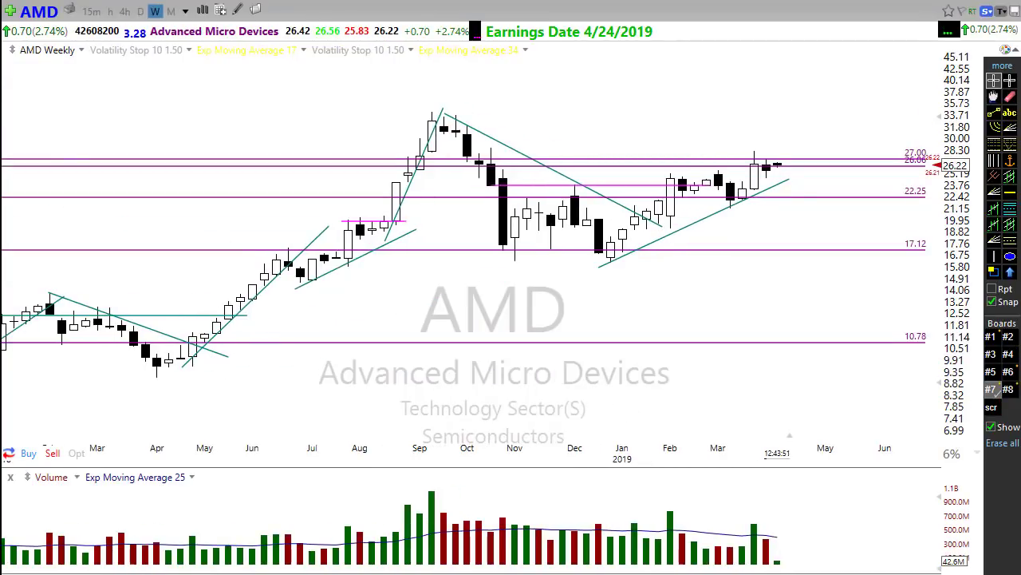
- Draw red arrows pointing at AMD's March pullback low and along the rising trendline from the December low
{"action": "left_click_drag", "start_coordinate": [764, 244], "coordinate": [750, 212]}
{"action": "left_click", "coordinate": [602, 269]}
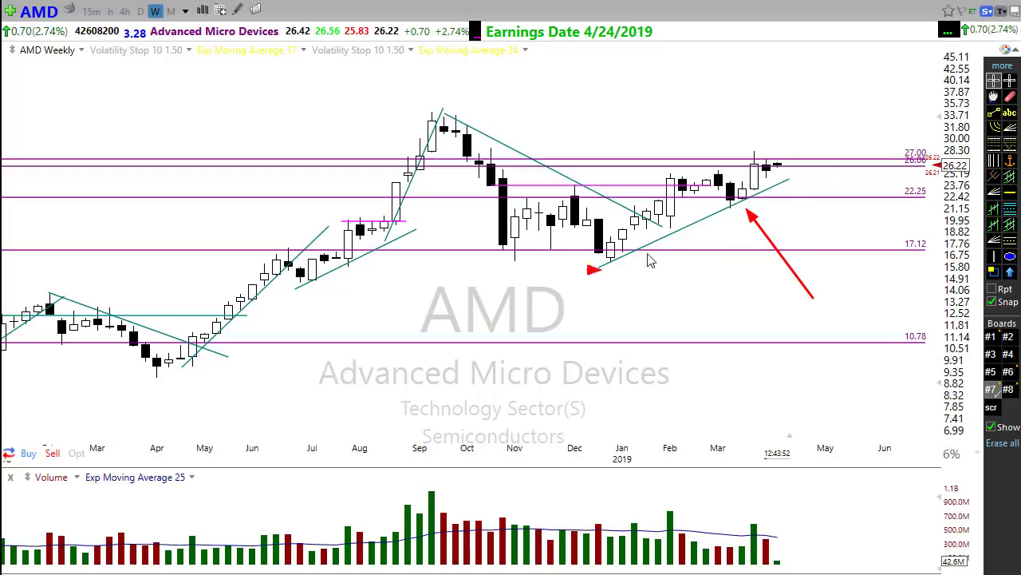
{"action": "left_click", "coordinate": [894, 135]}
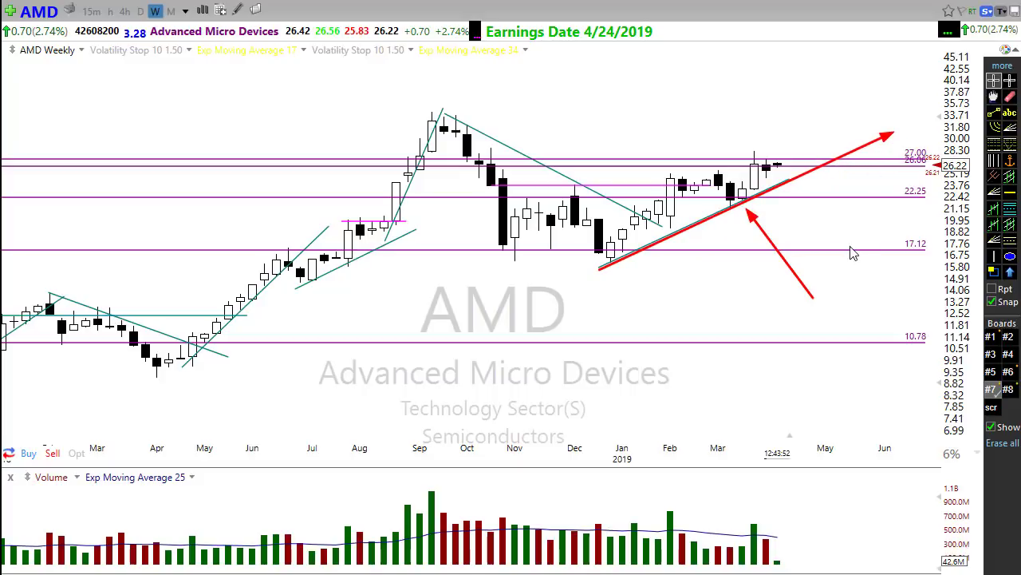
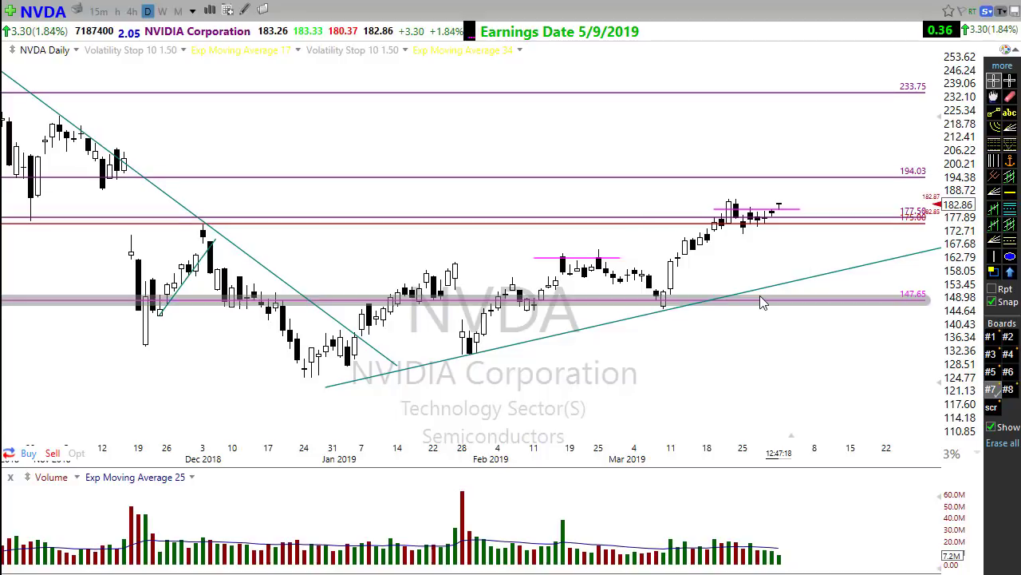
- Handwrite 4,000 in green above the candles on the NVDA daily chart and add a short stroke after it
{"action": "mouse_move", "coordinate": [762, 302]}
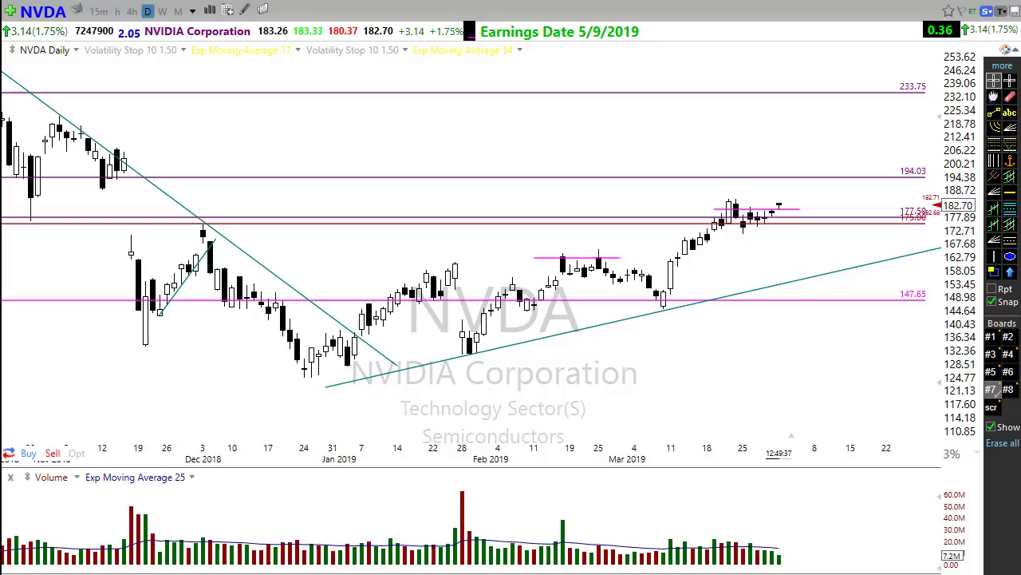
{"action": "left_click_drag", "start_coordinate": [463, 144], "coordinate": [459, 176]}
{"action": "mouse_move", "coordinate": [465, 136]}
{"action": "left_mouse_down"}
{"action": "mouse_move", "coordinate": [474, 153]}
{"action": "mouse_move", "coordinate": [554, 142]}
{"action": "left_mouse_up"}
{"action": "left_click_drag", "start_coordinate": [477, 169], "coordinate": [465, 187]}
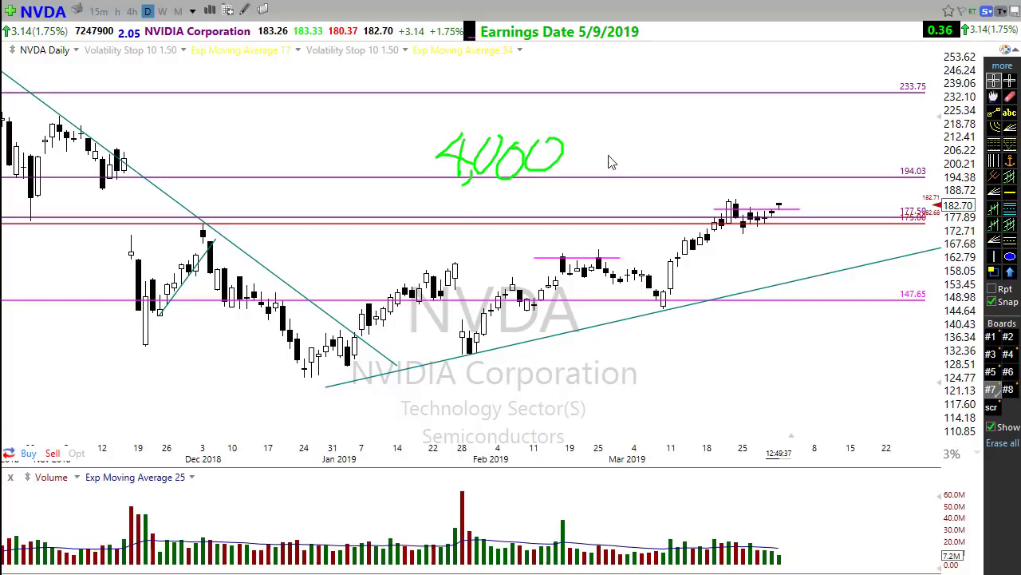
{"action": "left_click_drag", "start_coordinate": [578, 162], "coordinate": [613, 164]}
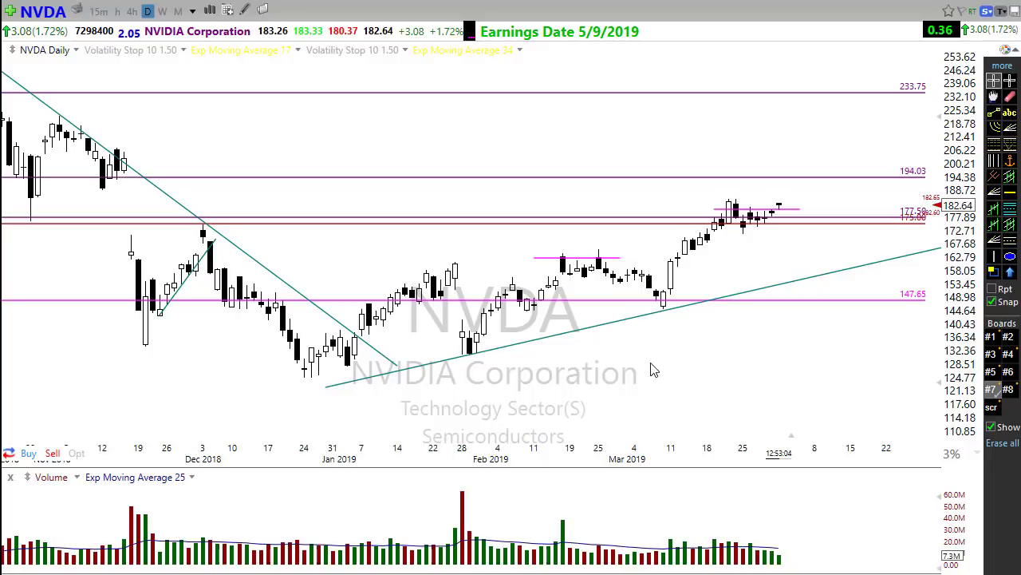
- Change the chart symbol to WMT and show its weekly price history back to before 2017
{"action": "type", "text": "WMT"}
{"action": "key", "text": "Return"}
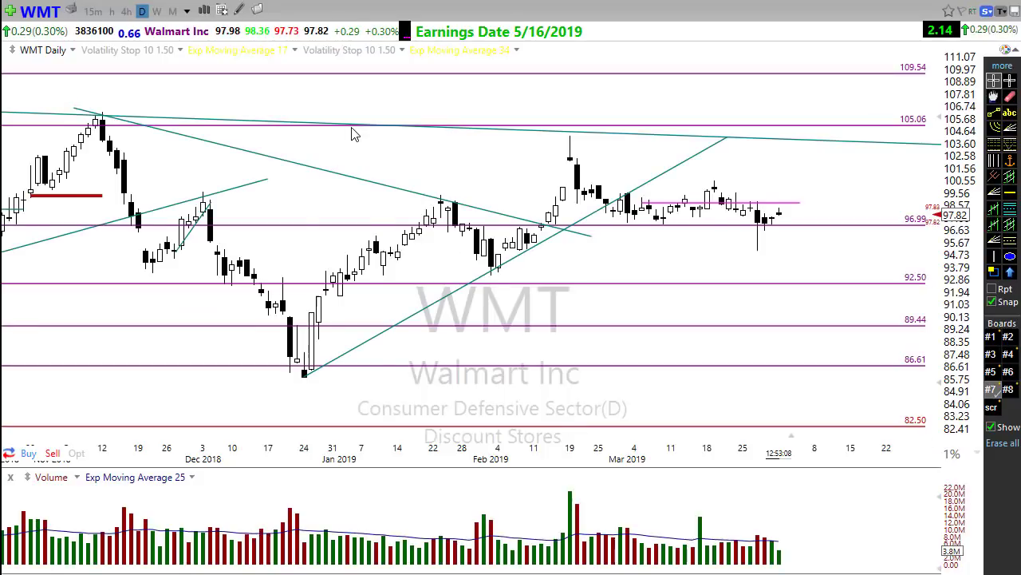
{"action": "scroll", "coordinate": [355, 134], "scroll_direction": "down", "scroll_amount": 3}
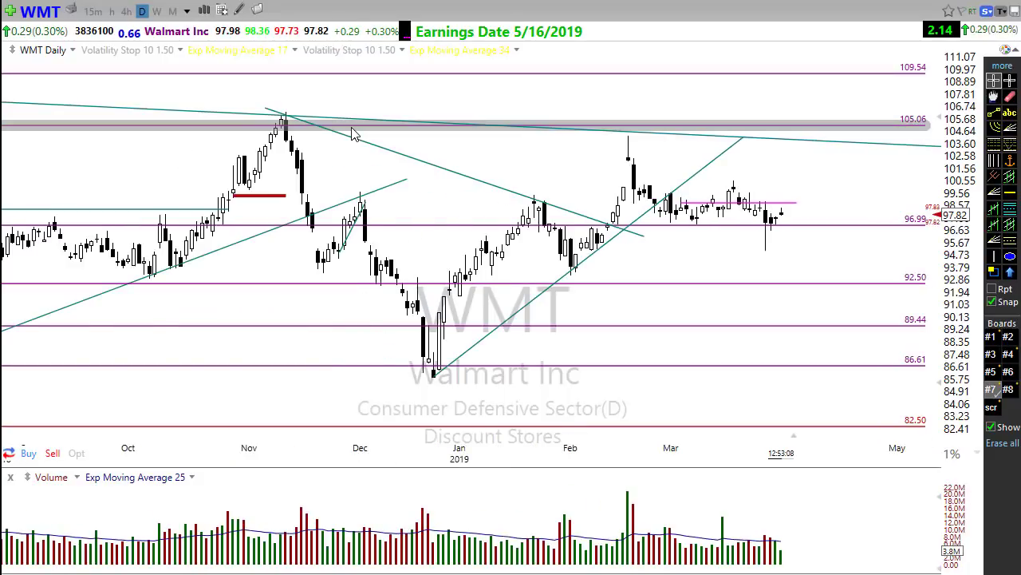
{"action": "left_click", "coordinate": [157, 11]}
{"action": "scroll", "coordinate": [360, 455], "scroll_direction": "down", "scroll_amount": 2}
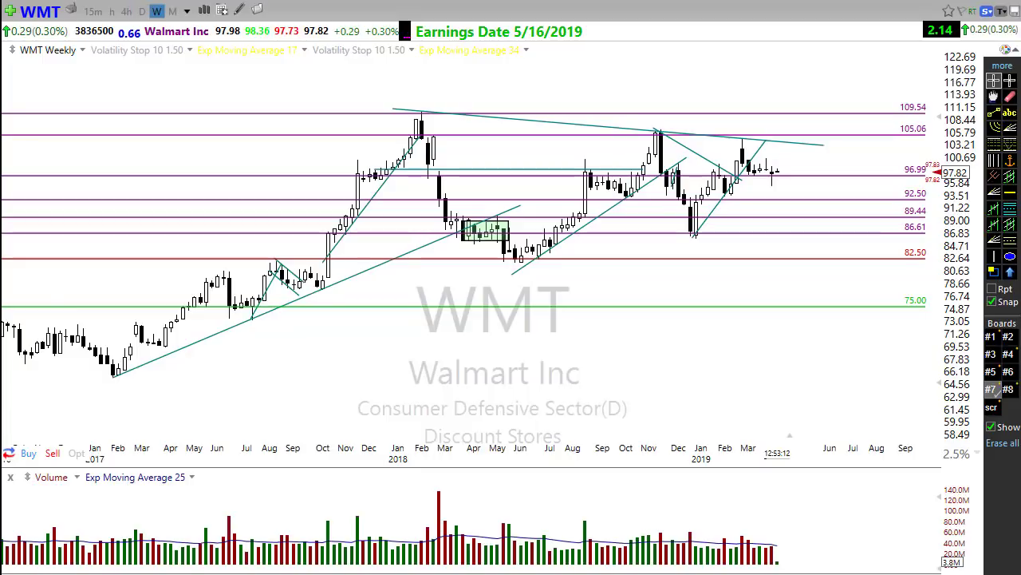
- Point two red arrows at WMT's March 2017 pullback low, sketch strokes extending from that area, and clear the marks
{"action": "left_click_drag", "start_coordinate": [225, 431], "coordinate": [166, 358]}
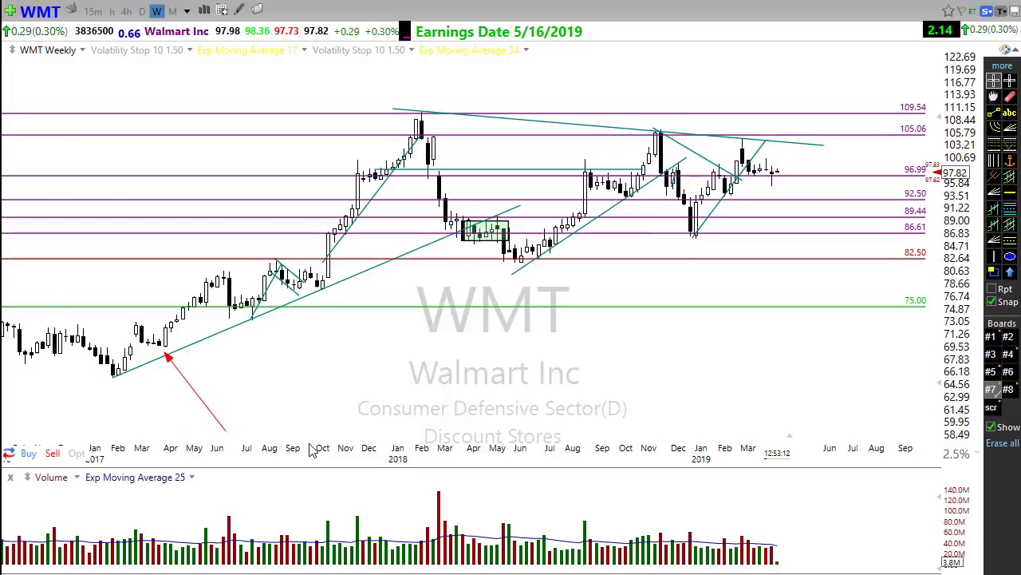
{"action": "left_click", "coordinate": [189, 359]}
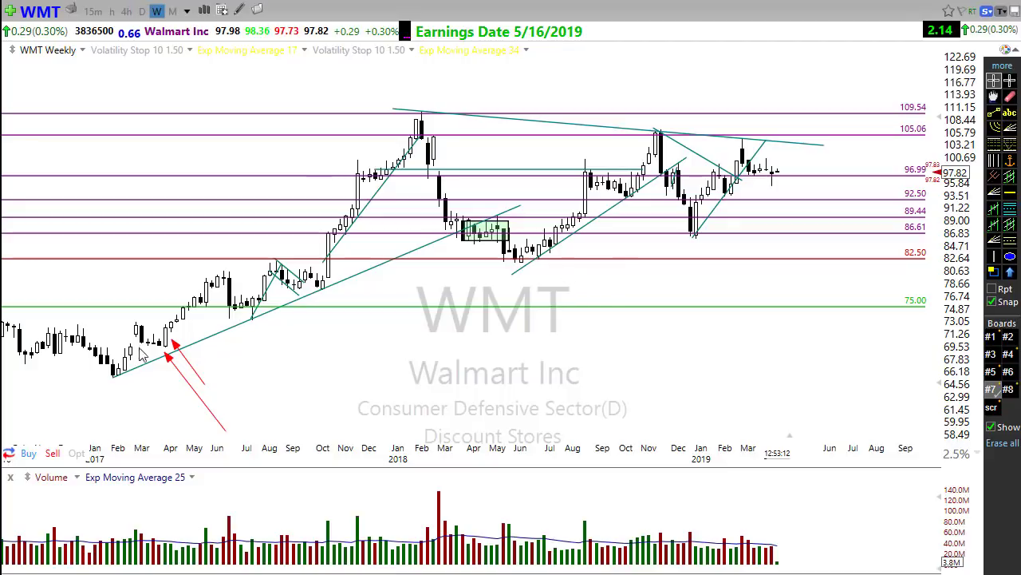
{"action": "left_click_drag", "start_coordinate": [157, 335], "coordinate": [234, 337]}
{"action": "left_click_drag", "start_coordinate": [411, 363], "coordinate": [960, 341]}
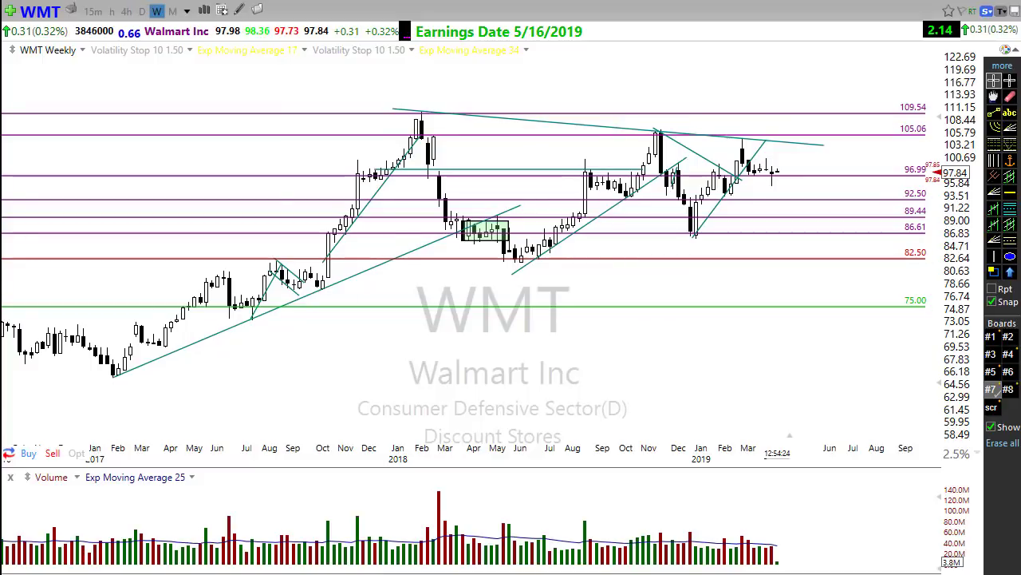
- Sketch red arrows over WMT's spring 2017 rally and pullback, at the October 2017 breakout, and upward from the current price, and clear them
{"action": "mouse_move", "coordinate": [164, 345]}
{"action": "left_mouse_down"}
{"action": "mouse_move", "coordinate": [214, 279]}
{"action": "mouse_move", "coordinate": [253, 302]}
{"action": "left_mouse_up"}
{"action": "mouse_move", "coordinate": [387, 339]}
{"action": "left_mouse_down"}
{"action": "mouse_move", "coordinate": [341, 277]}
{"action": "mouse_move", "coordinate": [327, 289]}
{"action": "left_mouse_up"}
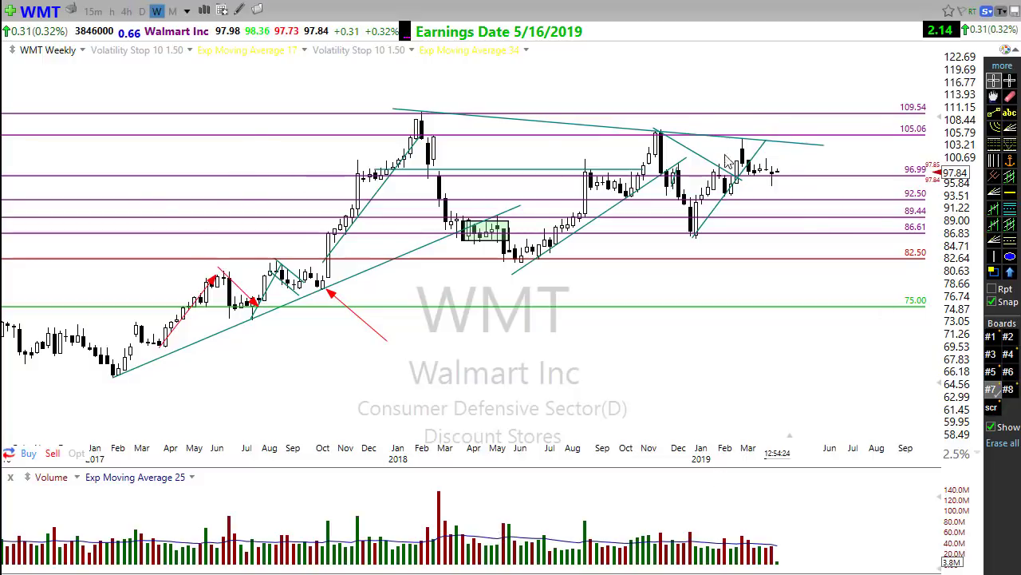
{"action": "left_click_drag", "start_coordinate": [790, 175], "coordinate": [825, 134]}
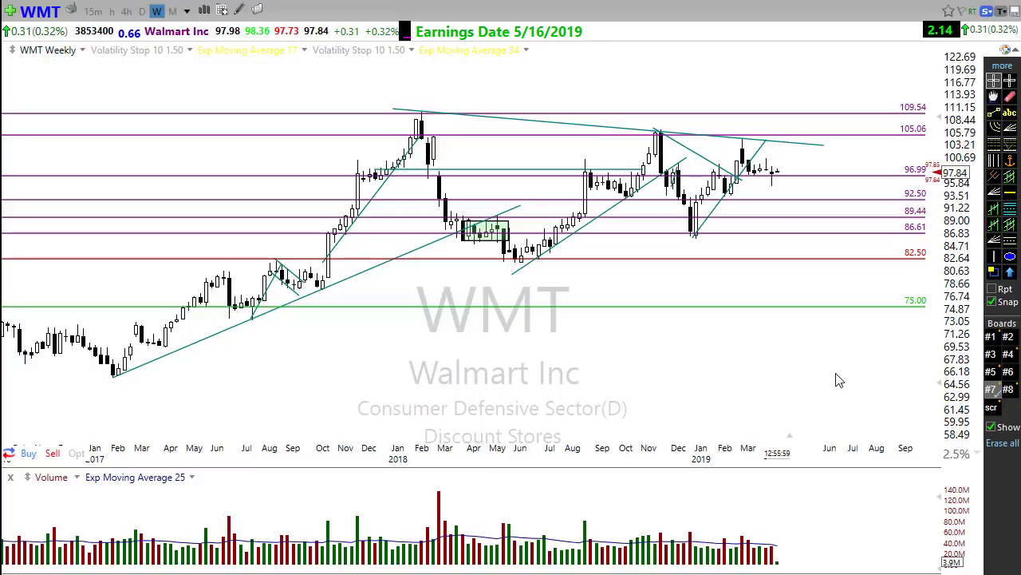
- Change the chart symbol back to HD on the weekly timeframe
{"action": "type", "text": "h"}
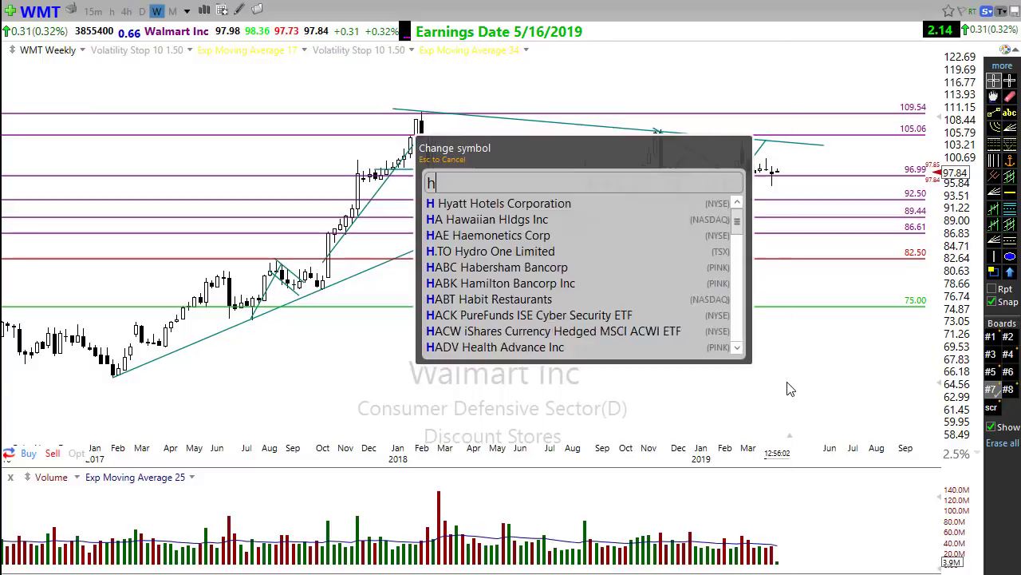
{"action": "type", "text": "d"}
{"action": "key", "text": "Return"}
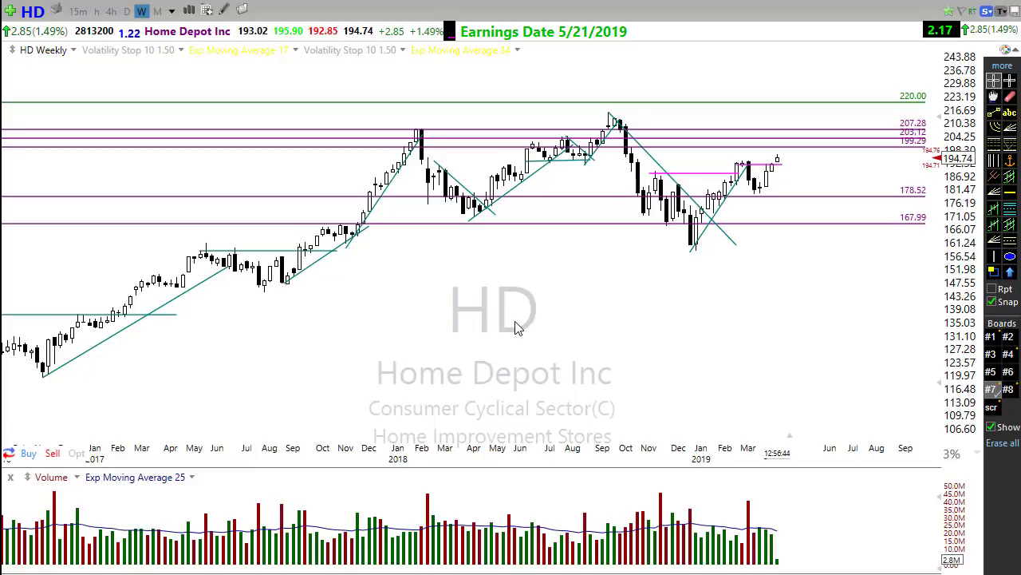
- Review HD's weekly price history, and switch the chart to the daily timeframe showing the decline from the September 2018 high through the current price
{"action": "scroll", "coordinate": [273, 337], "scroll_direction": "down", "scroll_amount": 3}
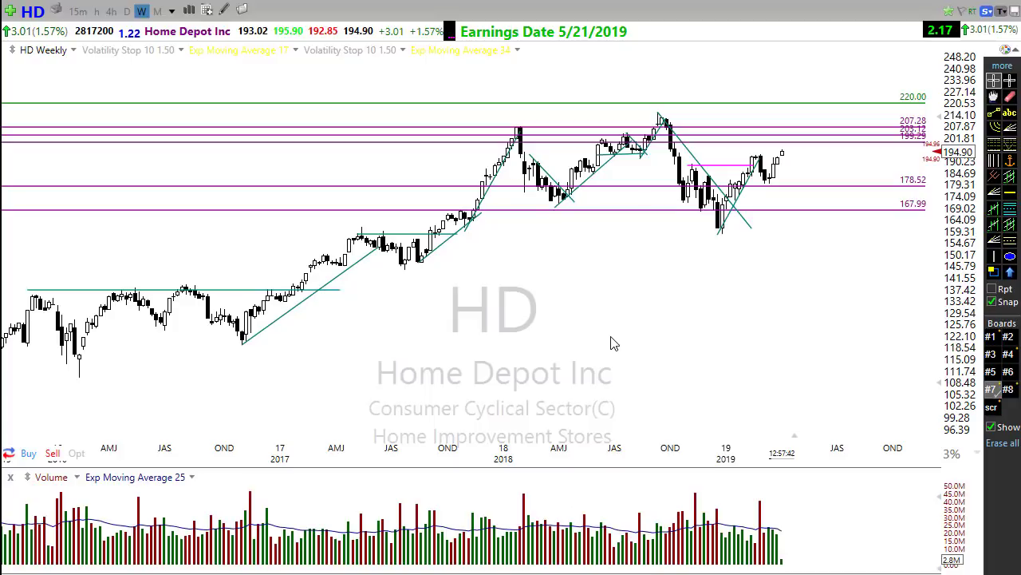
{"action": "scroll", "coordinate": [580, 351], "scroll_direction": "up", "scroll_amount": 4}
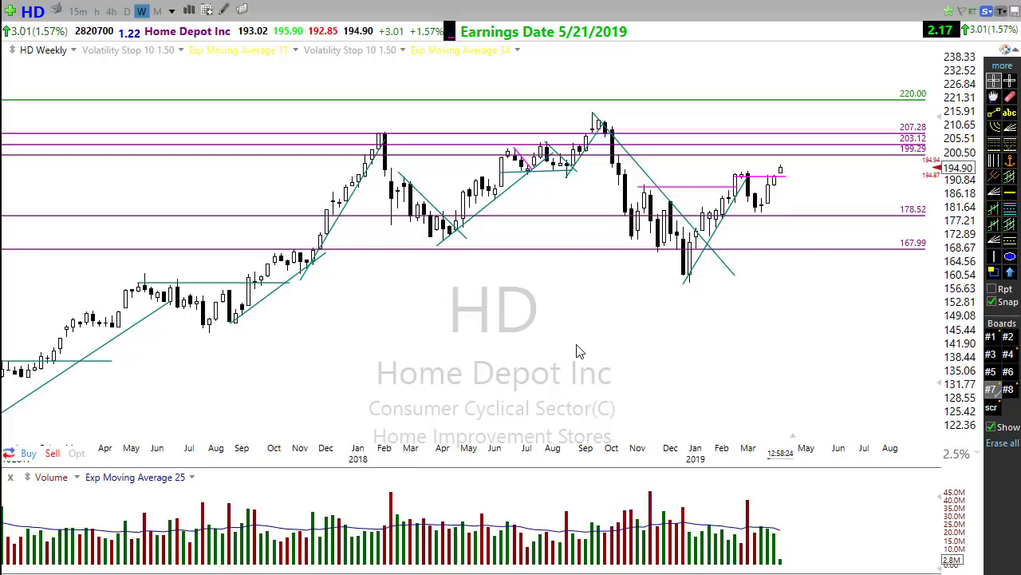
{"action": "key", "text": "d"}
{"action": "scroll", "coordinate": [463, 392], "scroll_direction": "up", "scroll_amount": 2}
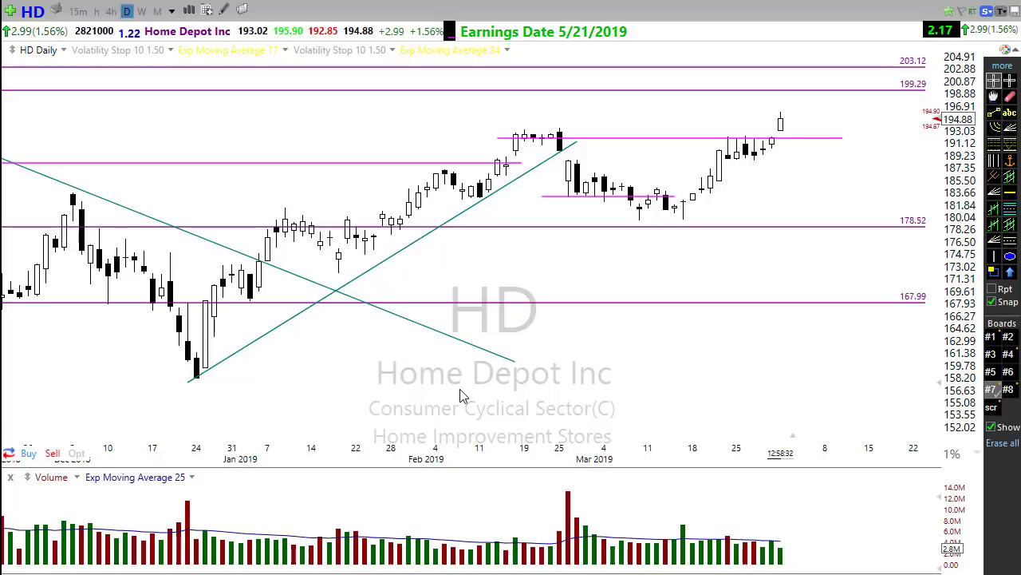
{"action": "scroll", "coordinate": [441, 402], "scroll_direction": "down", "scroll_amount": 4}
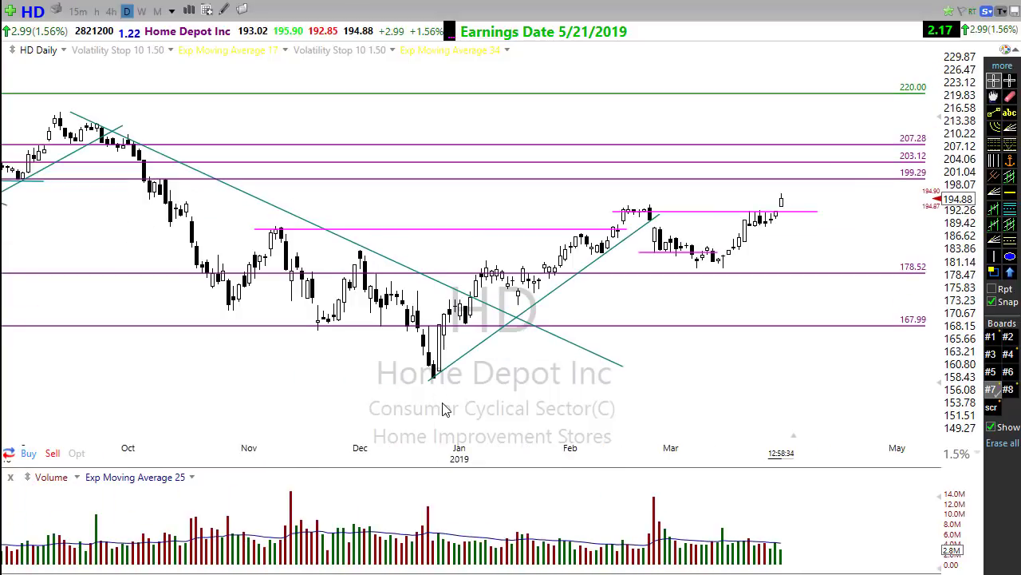
{"action": "scroll", "coordinate": [467, 426], "scroll_direction": "down", "scroll_amount": 3}
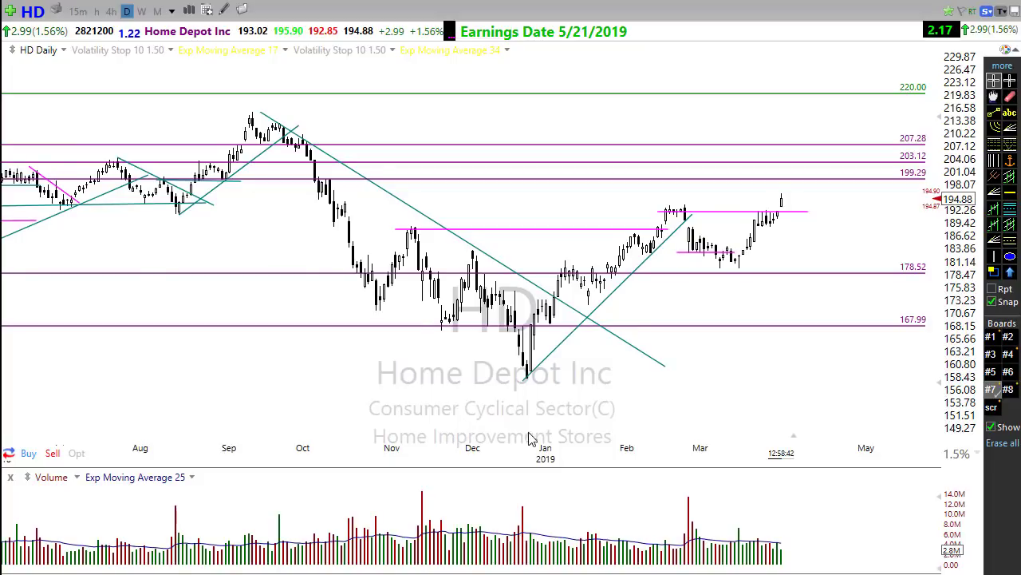
{"action": "scroll", "coordinate": [678, 336], "scroll_direction": "up", "scroll_amount": 3}
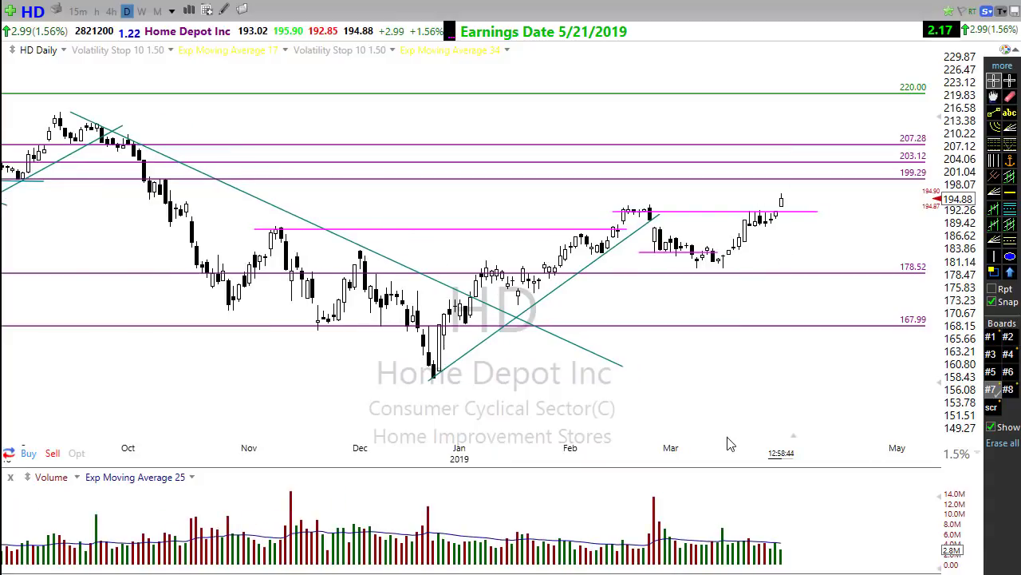